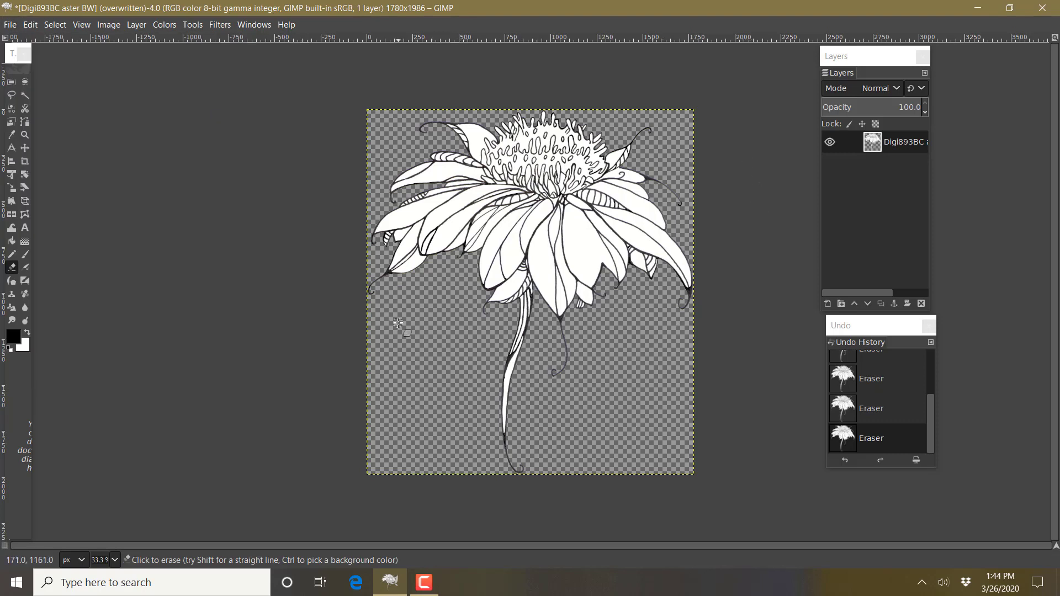
Open Digi893BC aster BW.jpg, view it beside the transparent PNG version, and close the JPG image.
left_click(10, 24)
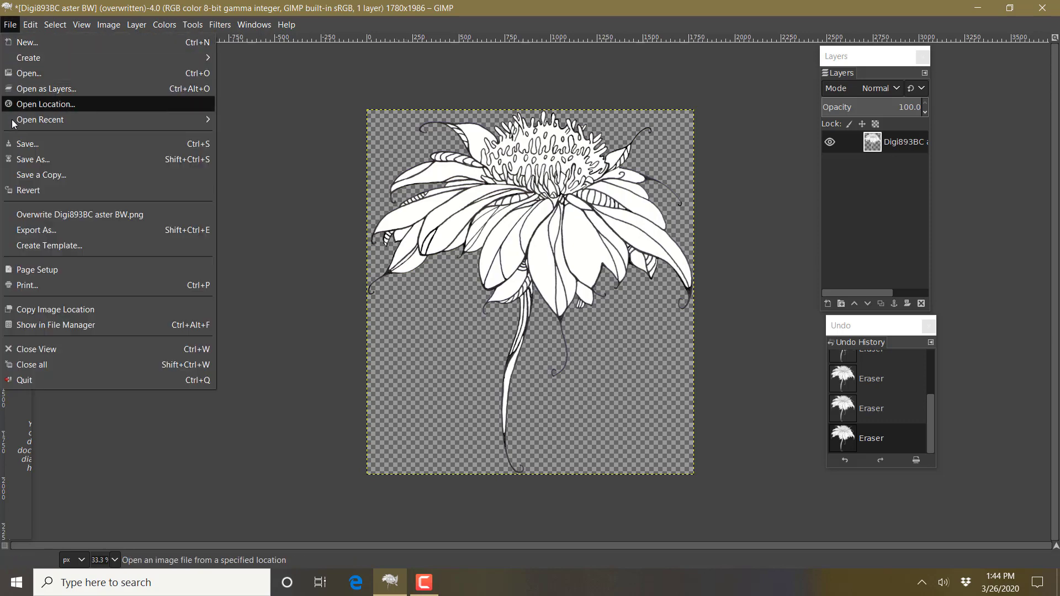
left_click(24, 74)
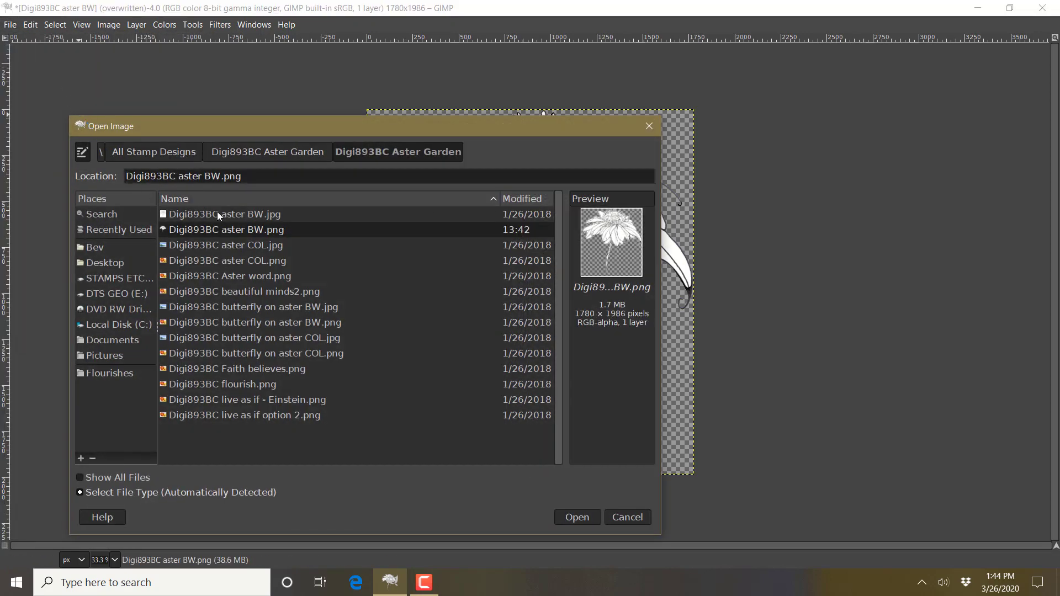
left_click(237, 216)
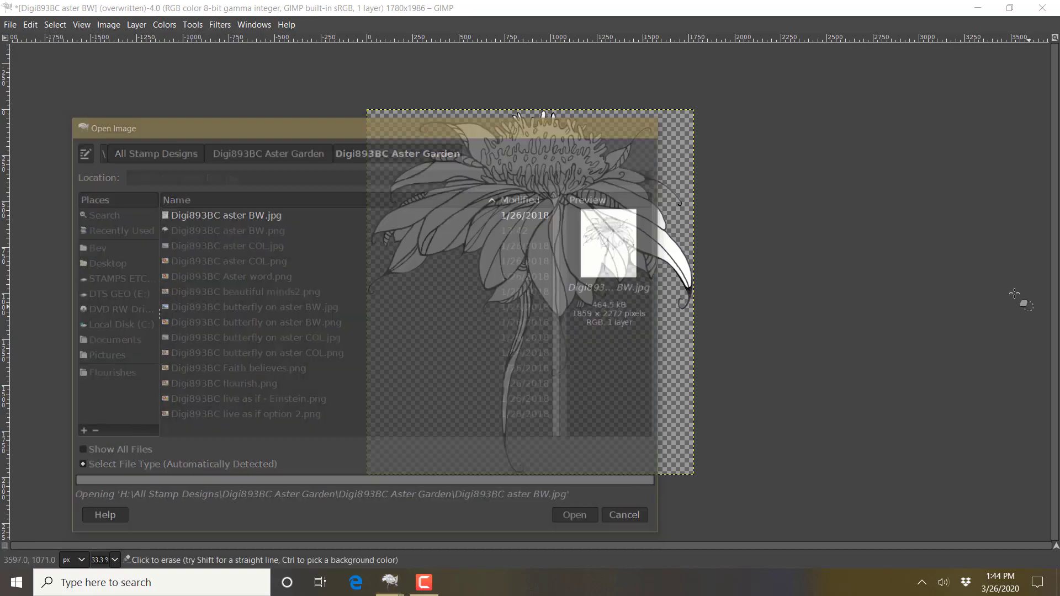
mouse_move(390, 582)
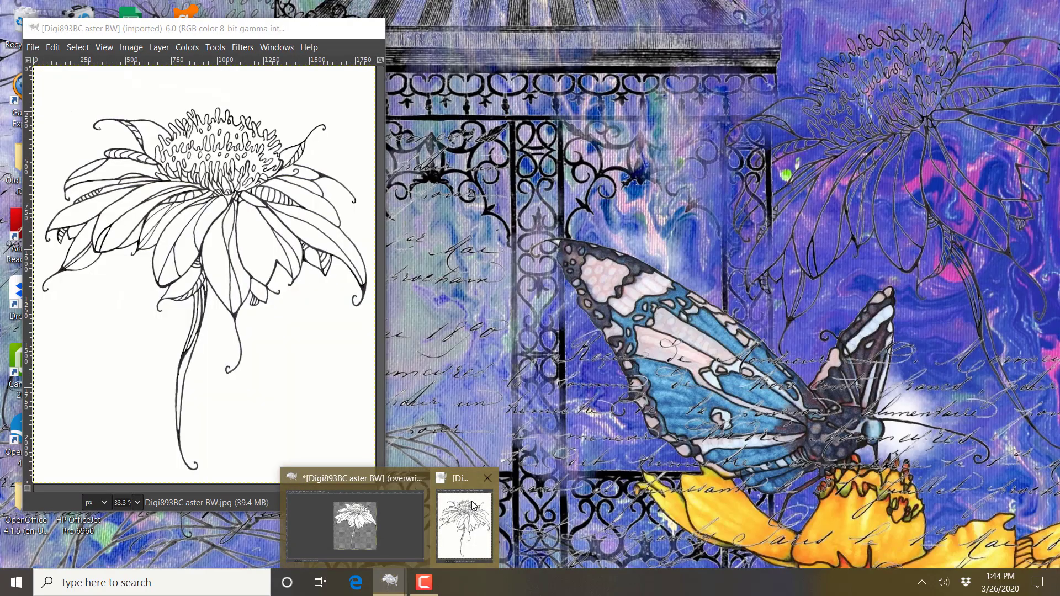
left_click(486, 506)
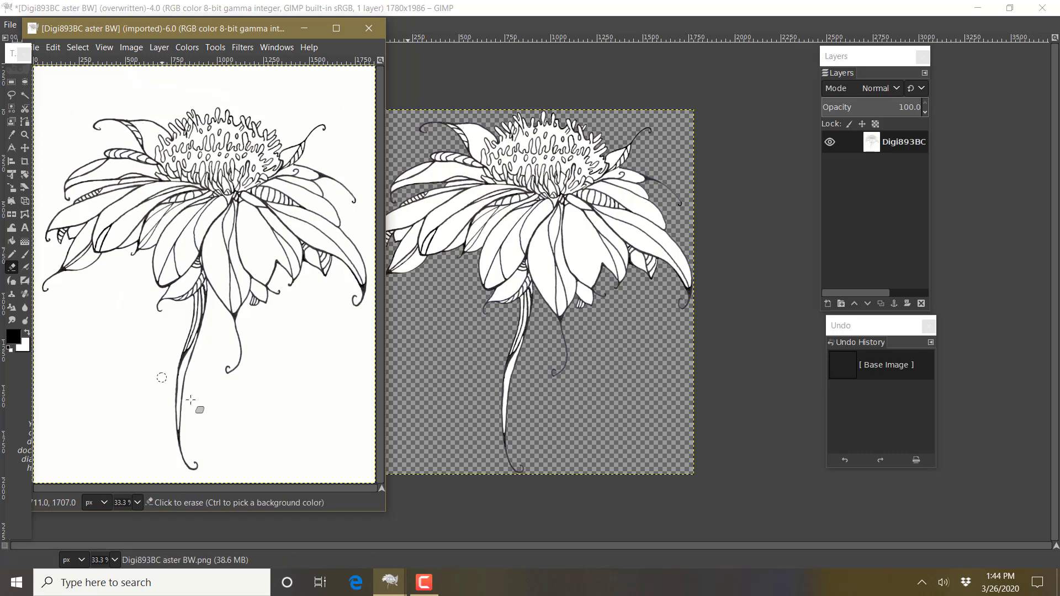
left_click(369, 29)
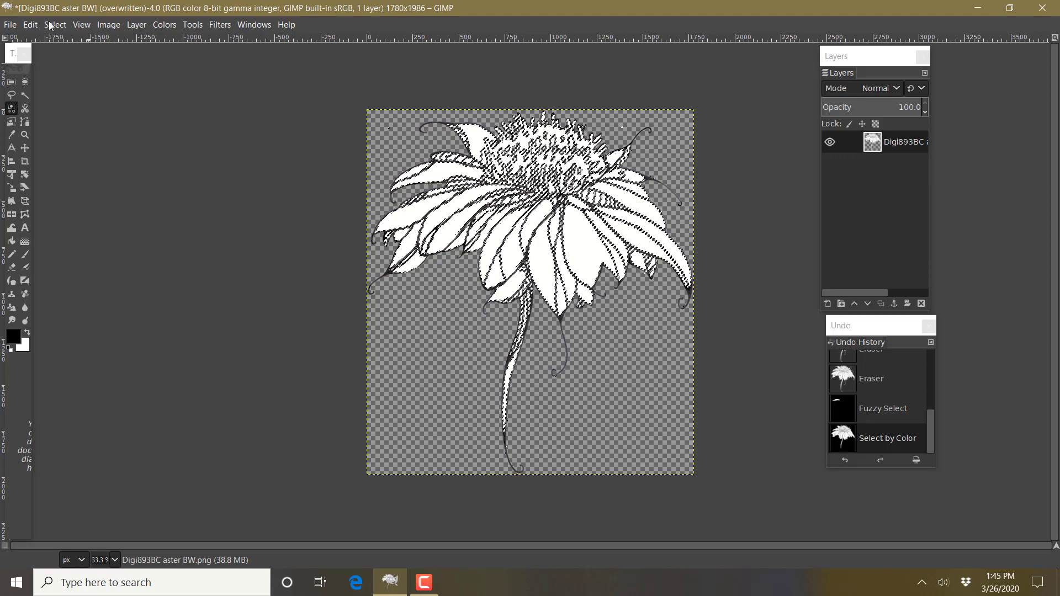
Remove the selection from the aster image and activate the Fuzzy Select tool.
left_click(49, 26)
left_click(65, 59)
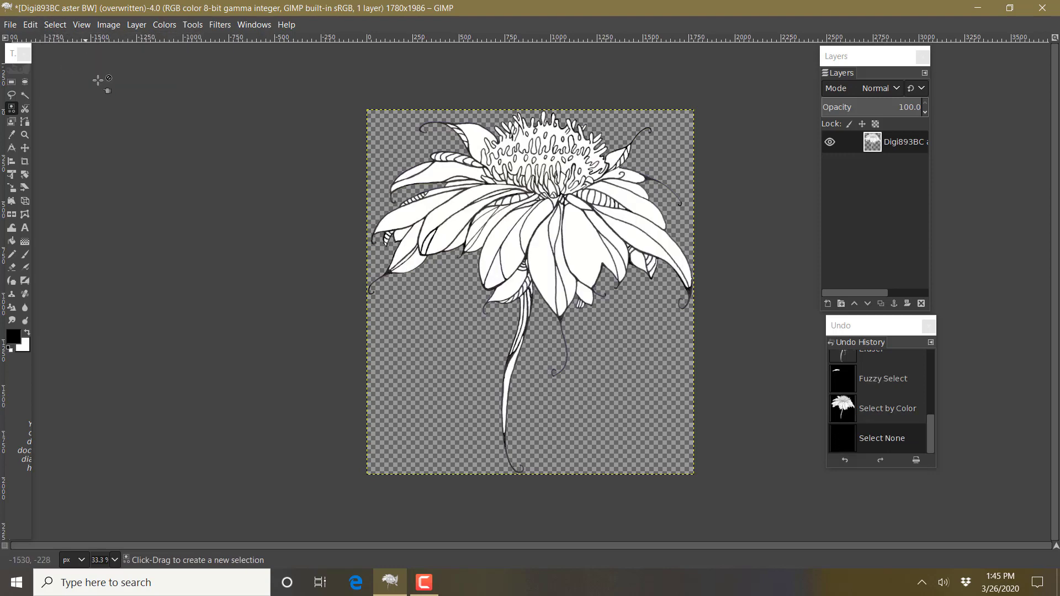
left_click(24, 95)
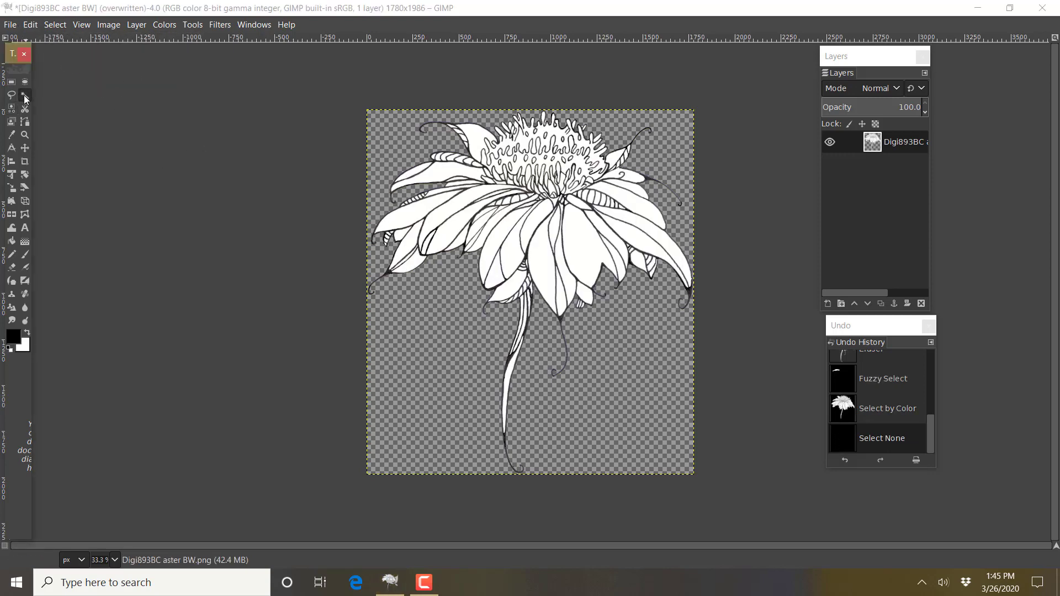
left_click(133, 24)
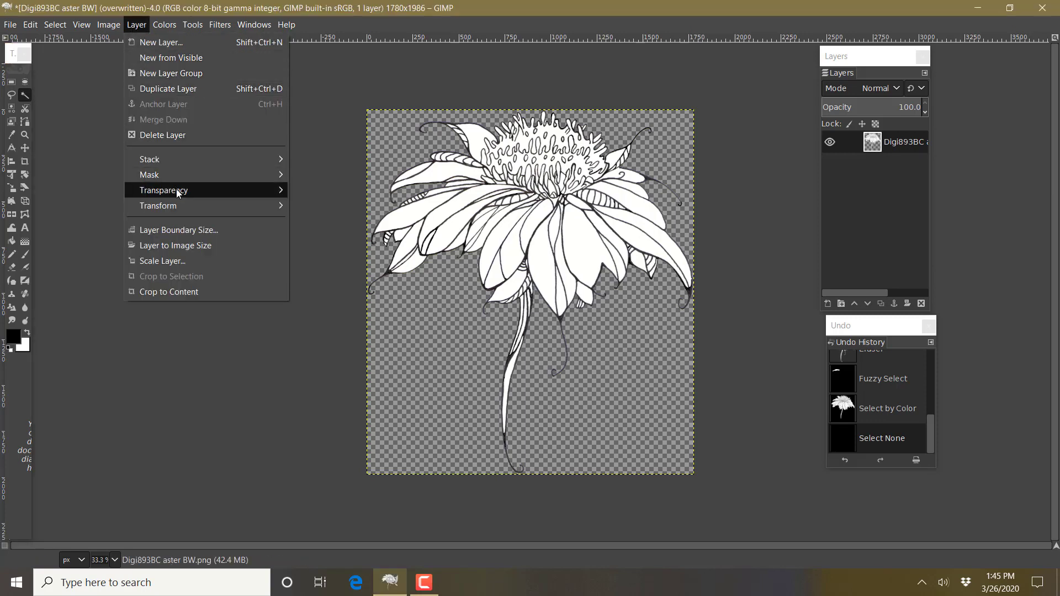
mouse_move(176, 191)
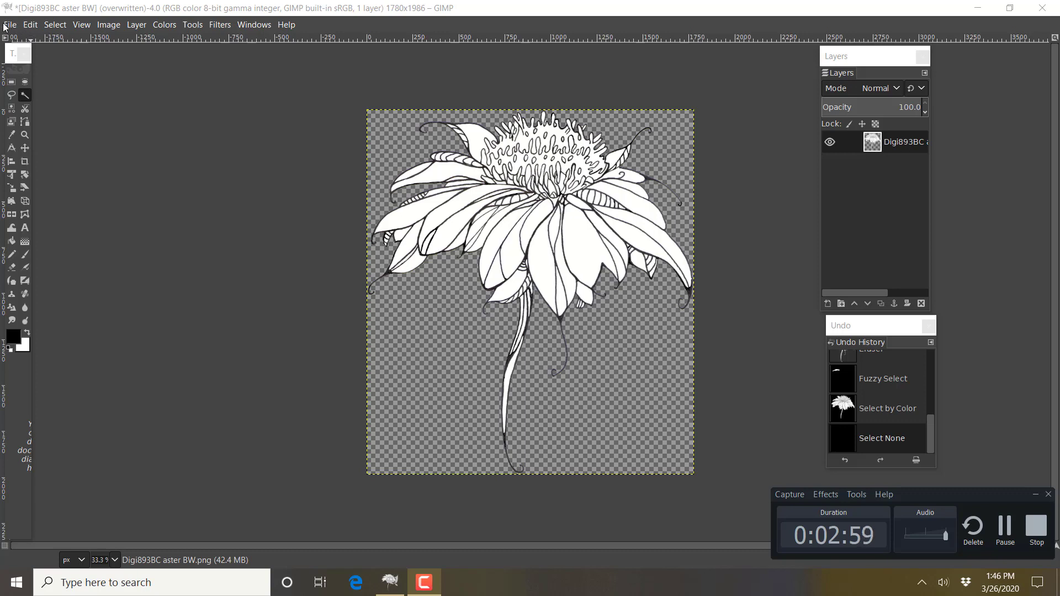
left_click(23, 96)
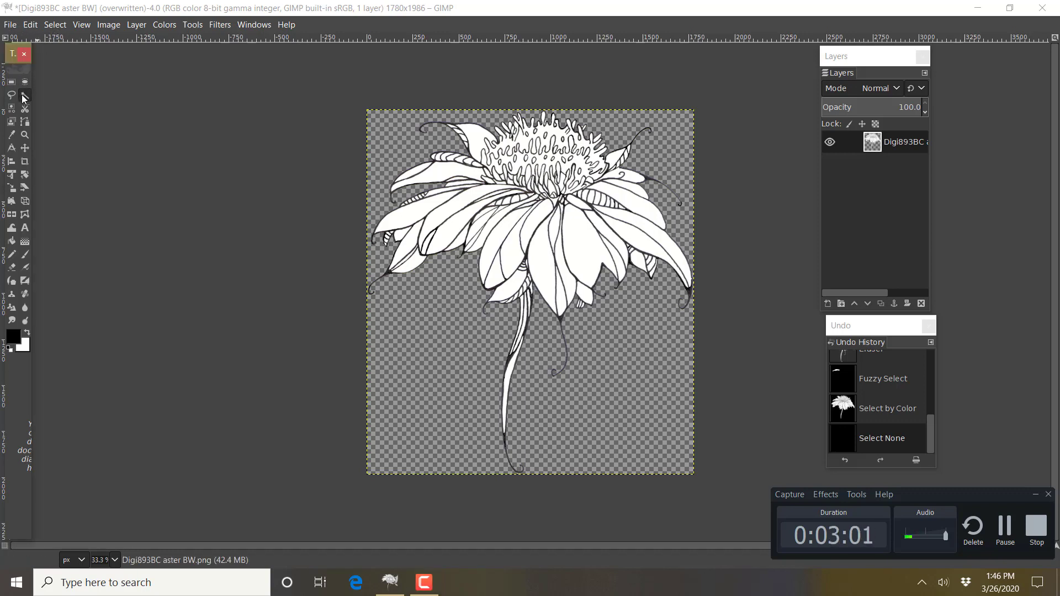
Select all white areas of the aster by color and delete them, leaving nothing selected.
left_click(56, 24)
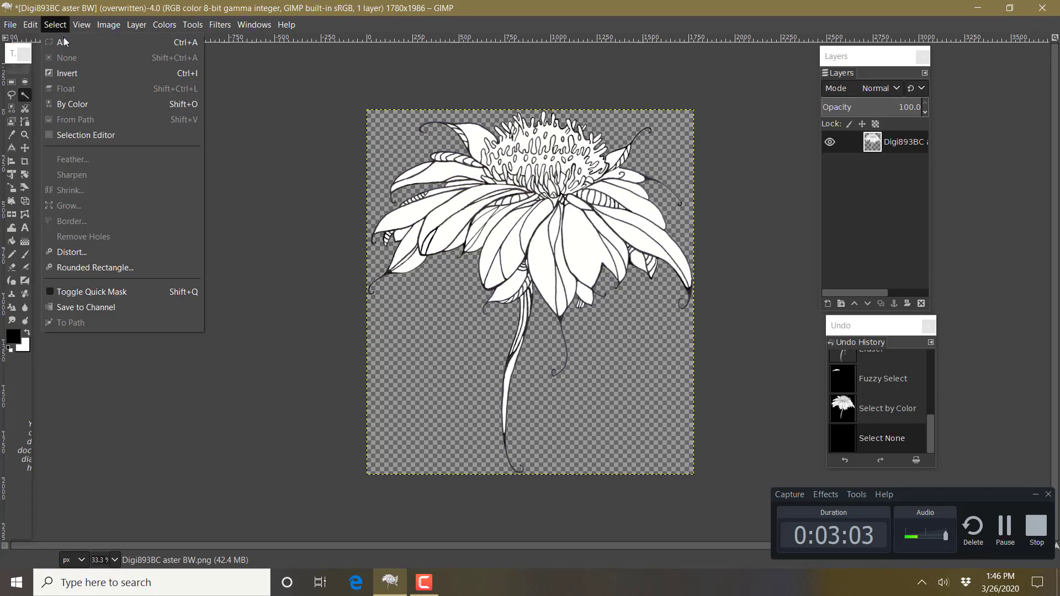
left_click(78, 108)
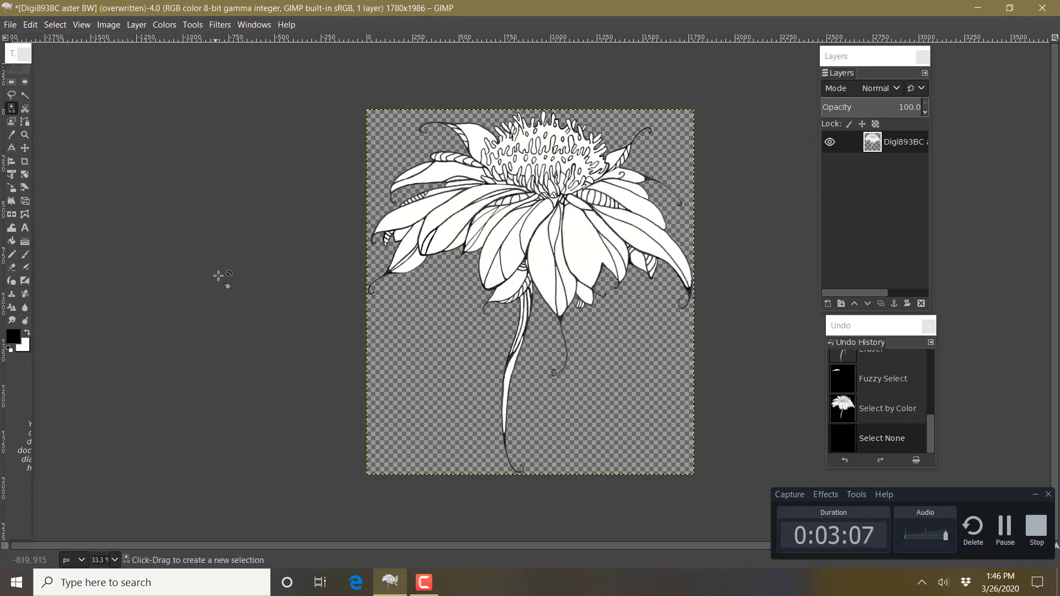
left_click(408, 213)
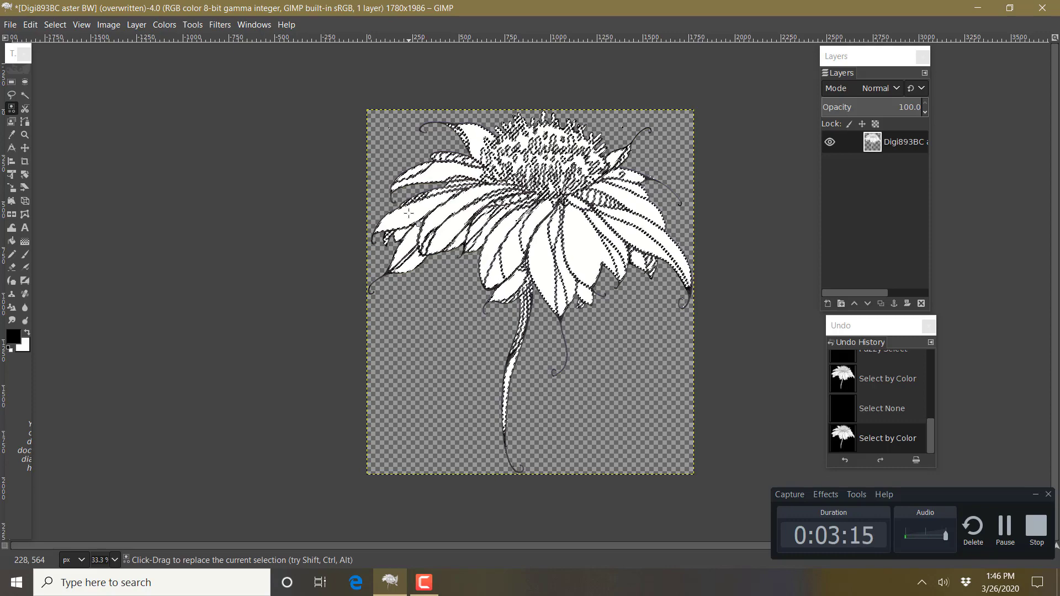
key("Delete")
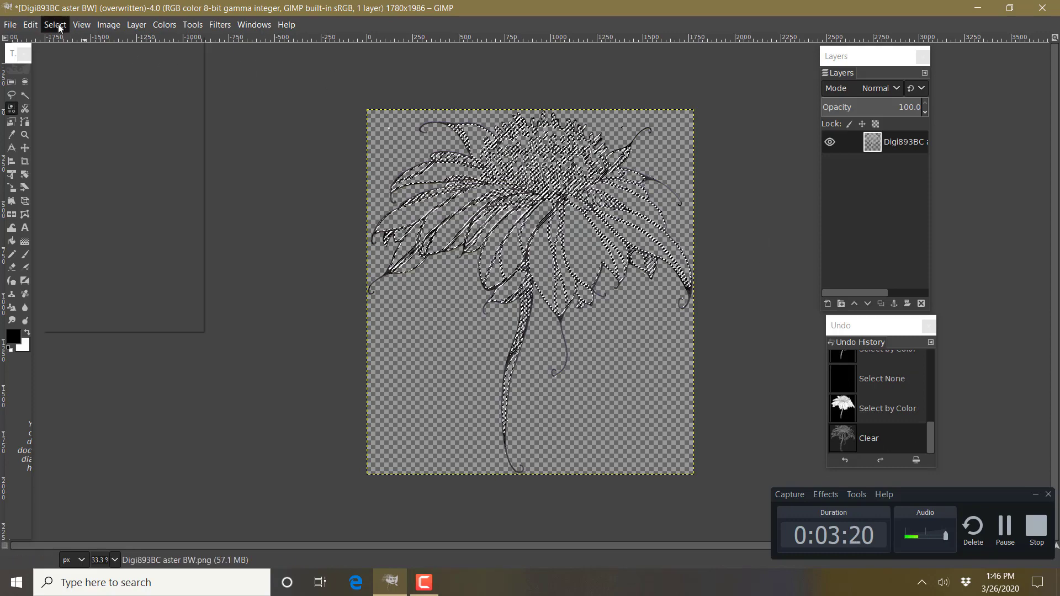
left_click(55, 24)
left_click(58, 56)
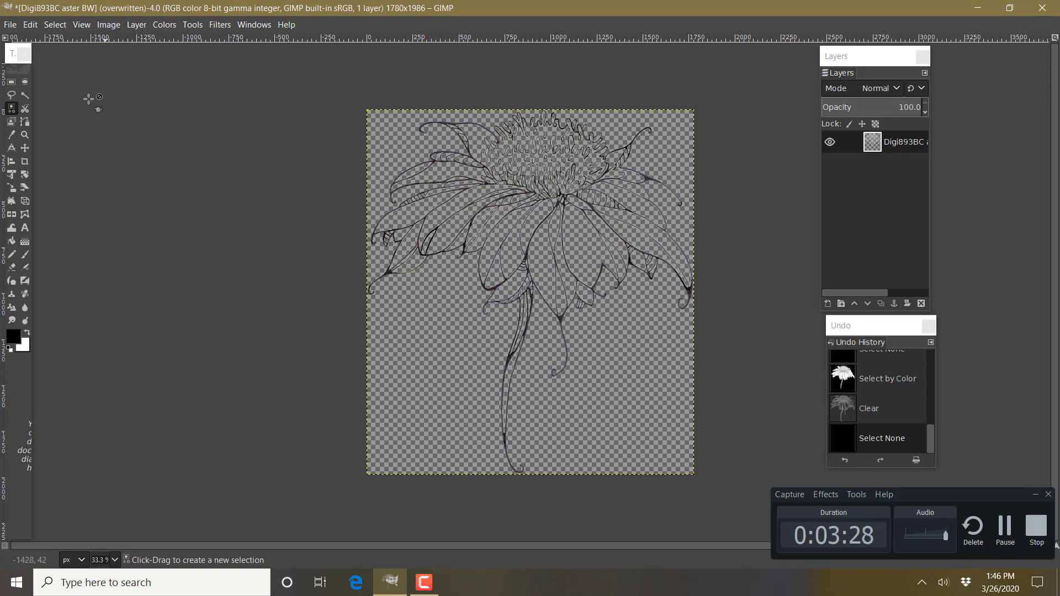
Close the aster image and discard its unsaved changes.
left_click(11, 25)
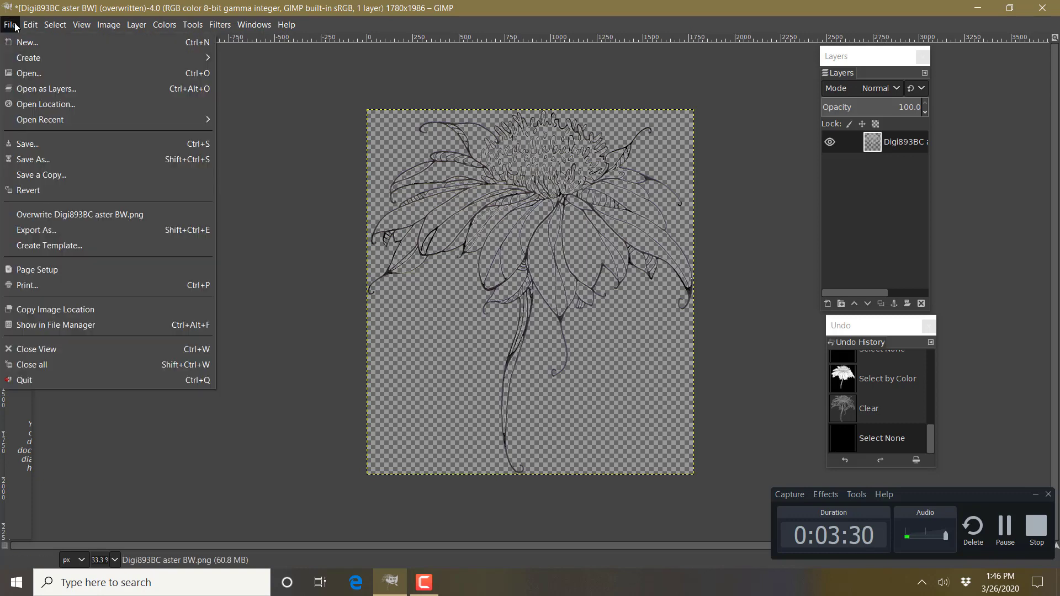
left_click(31, 351)
left_click(539, 356)
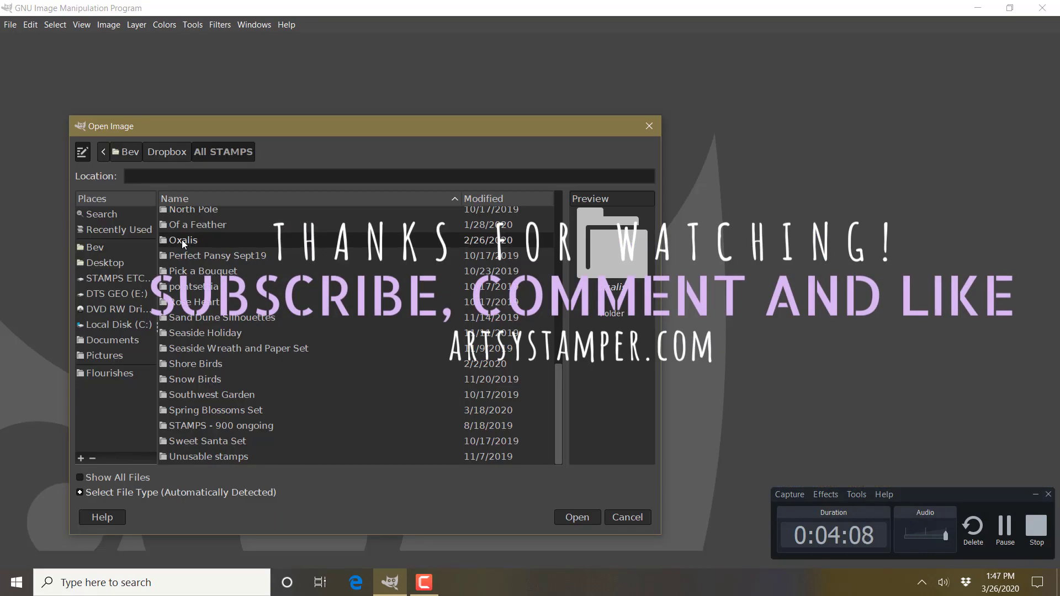
Open Oxalis.png from the Oxalis folder inside All STAMPS.
double_click(184, 242)
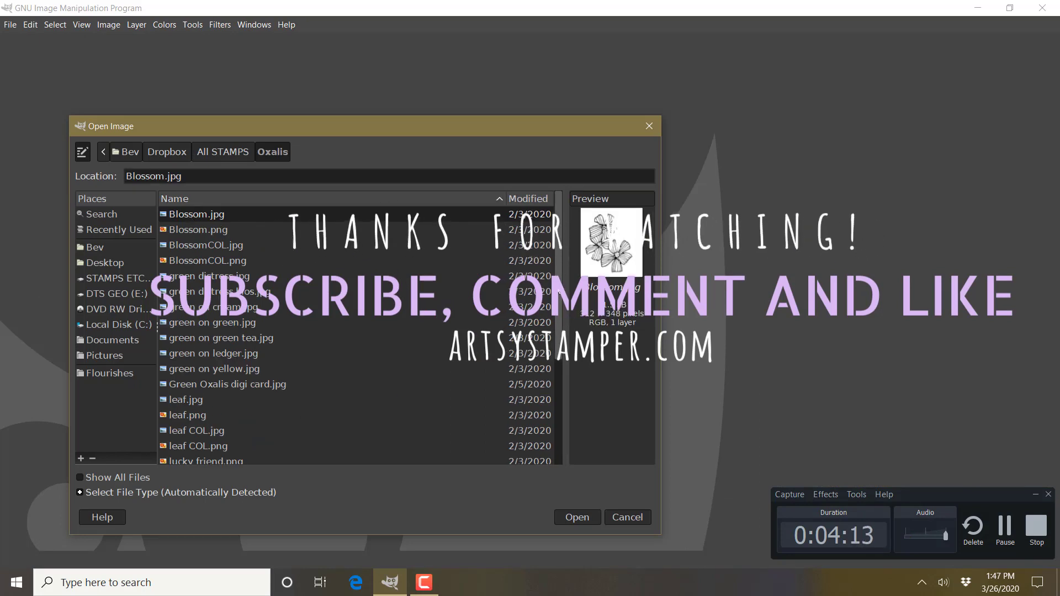
left_click_drag(557, 285, 555, 341)
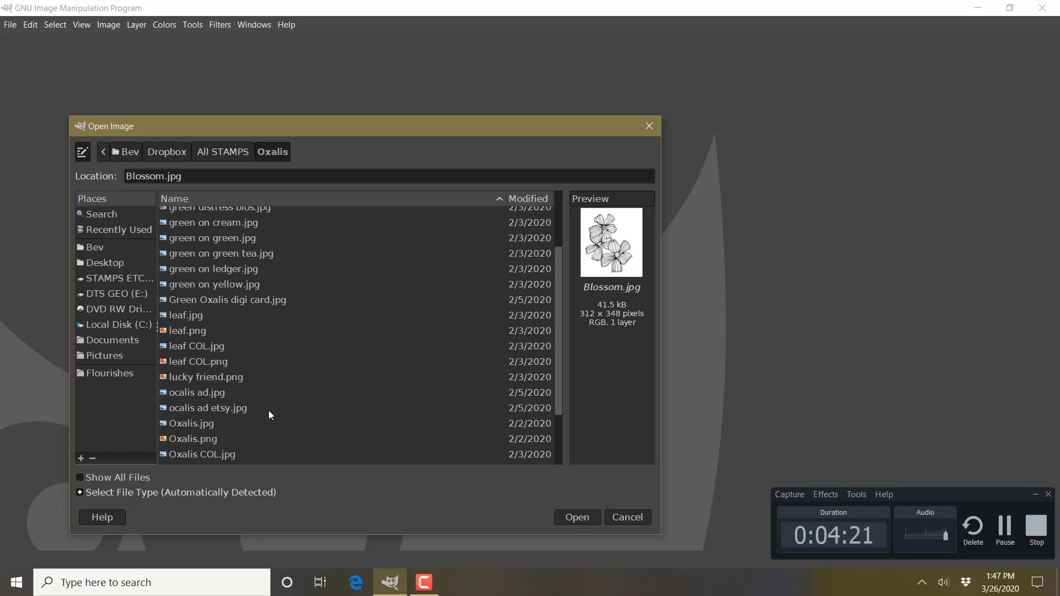
left_click(205, 439)
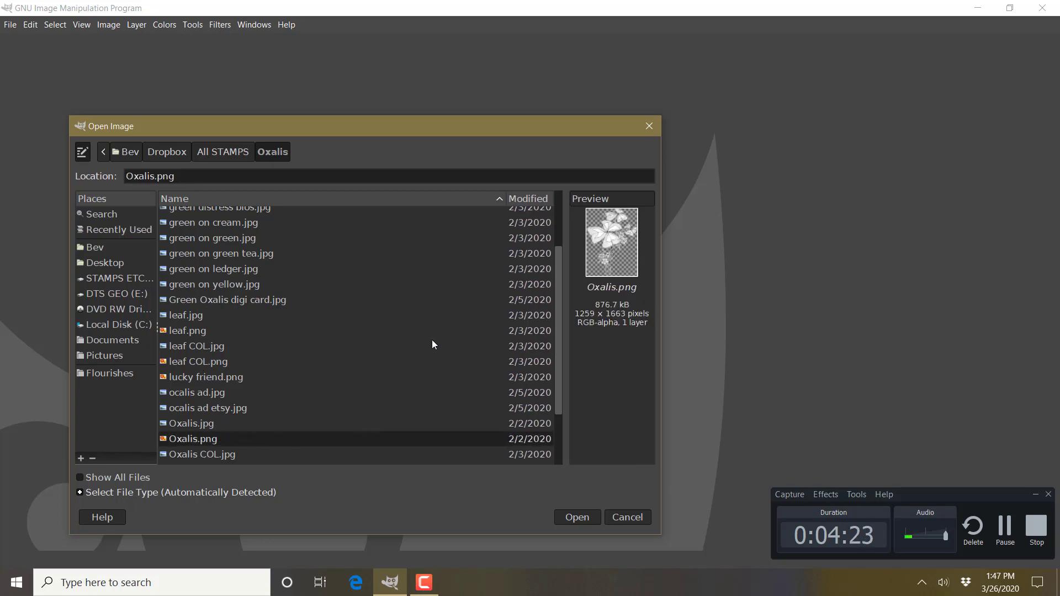
left_click(577, 517)
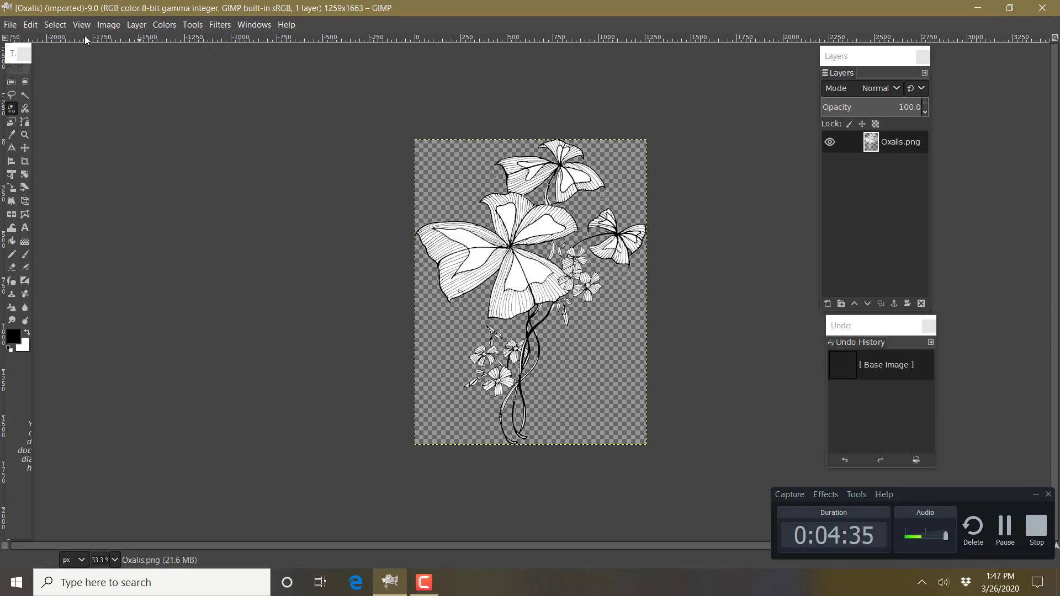
Select all white areas of the oxalis flowers by color and delete them, leaving nothing selected.
left_click(23, 98)
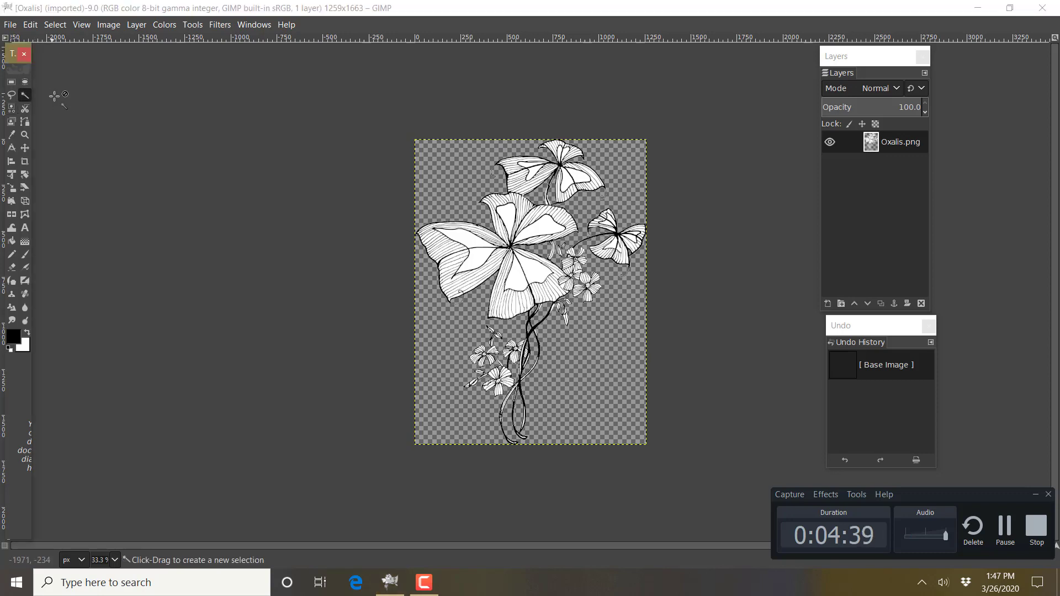
left_click(55, 24)
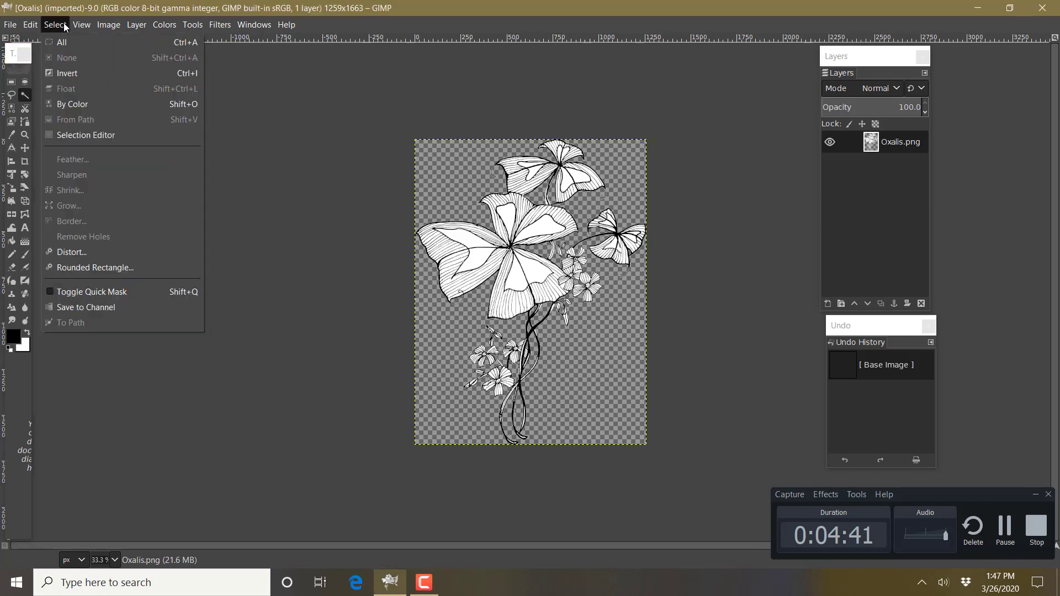
left_click(77, 104)
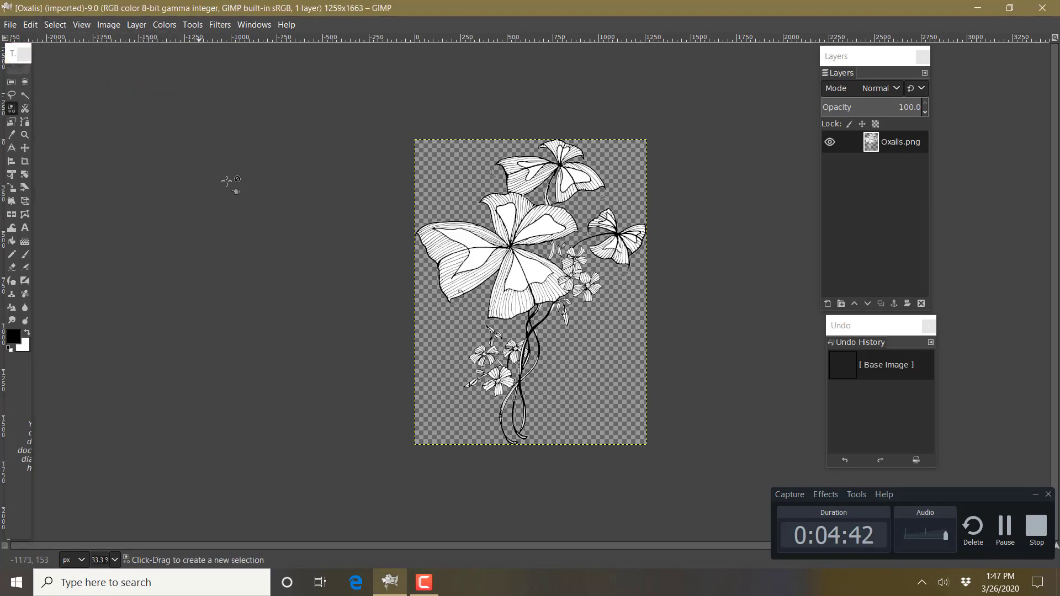
left_click(472, 241)
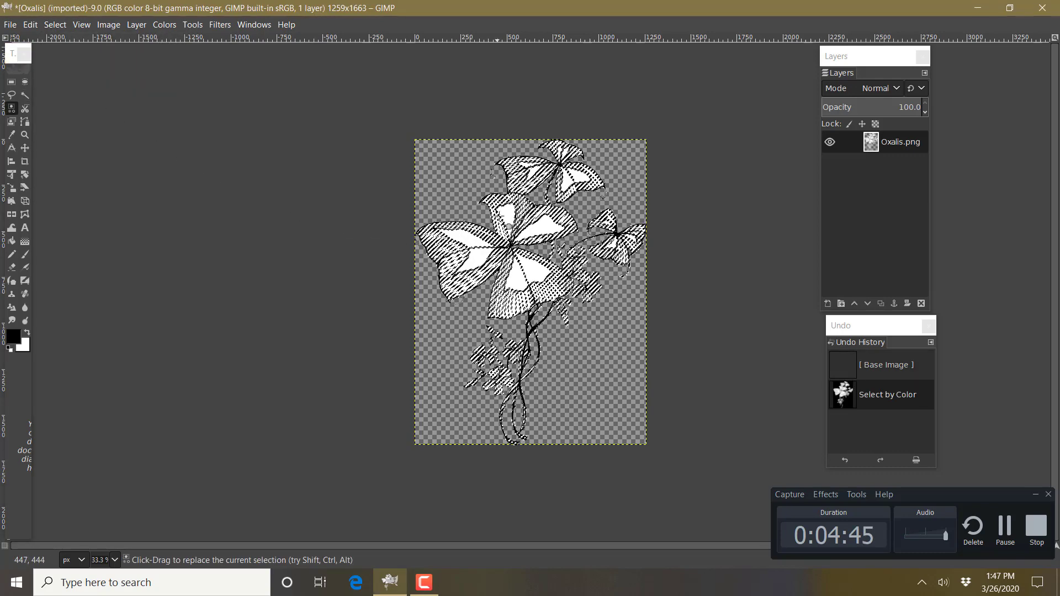
key("Delete")
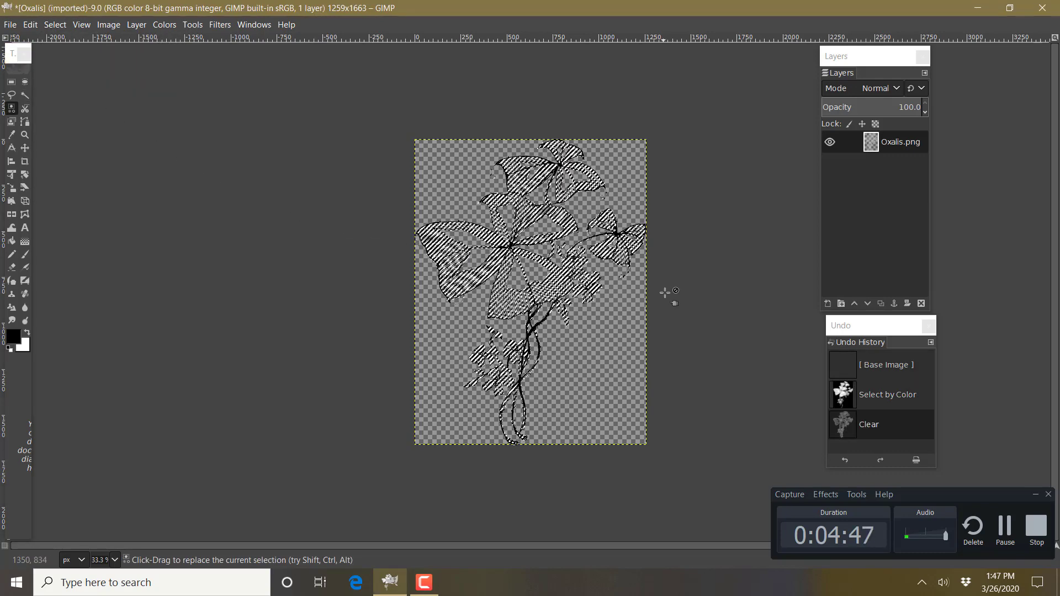
left_click(55, 25)
left_click(69, 58)
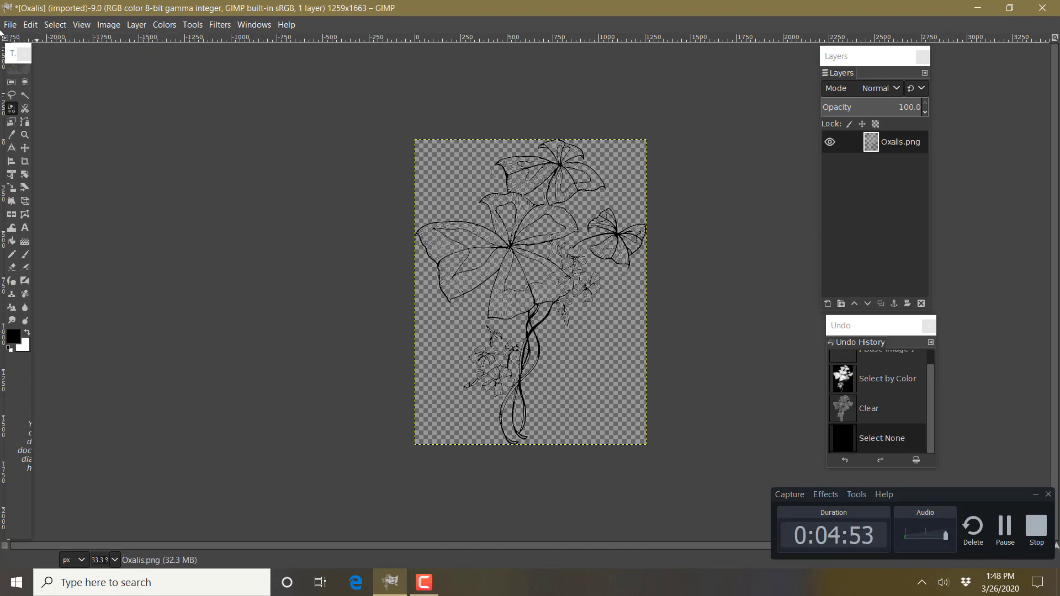
Export the oxalis line art to the Oxalis folder as Oxalis OVERLAY.png.
left_click(16, 28)
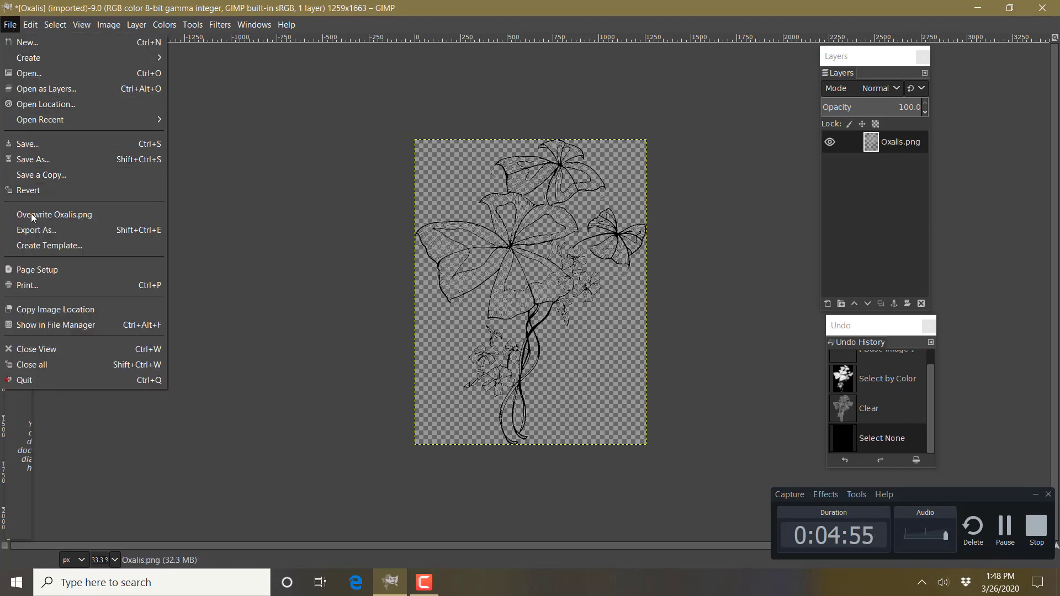
left_click(34, 231)
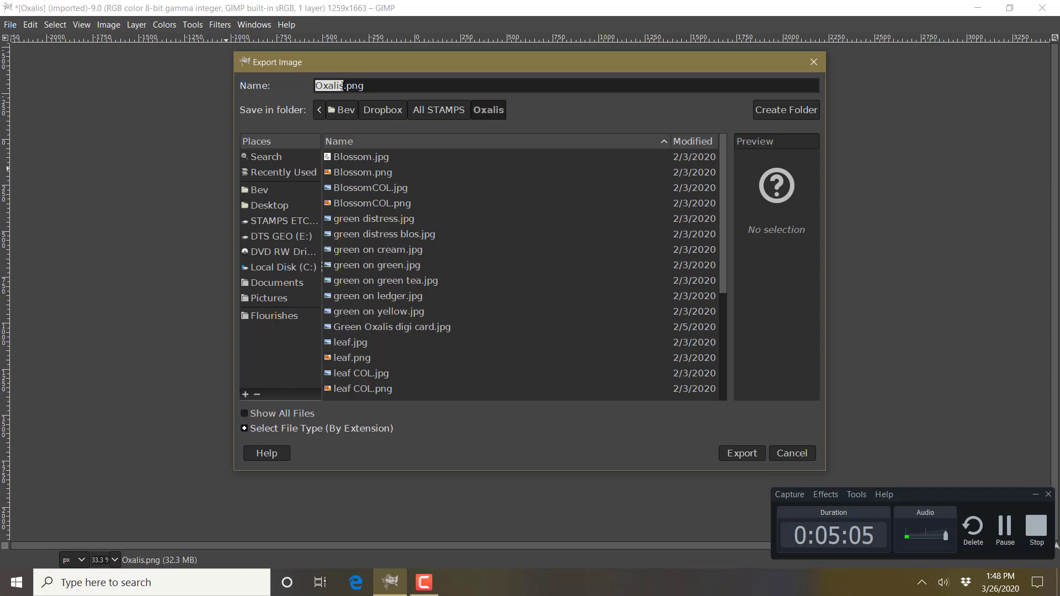
left_click(343, 86)
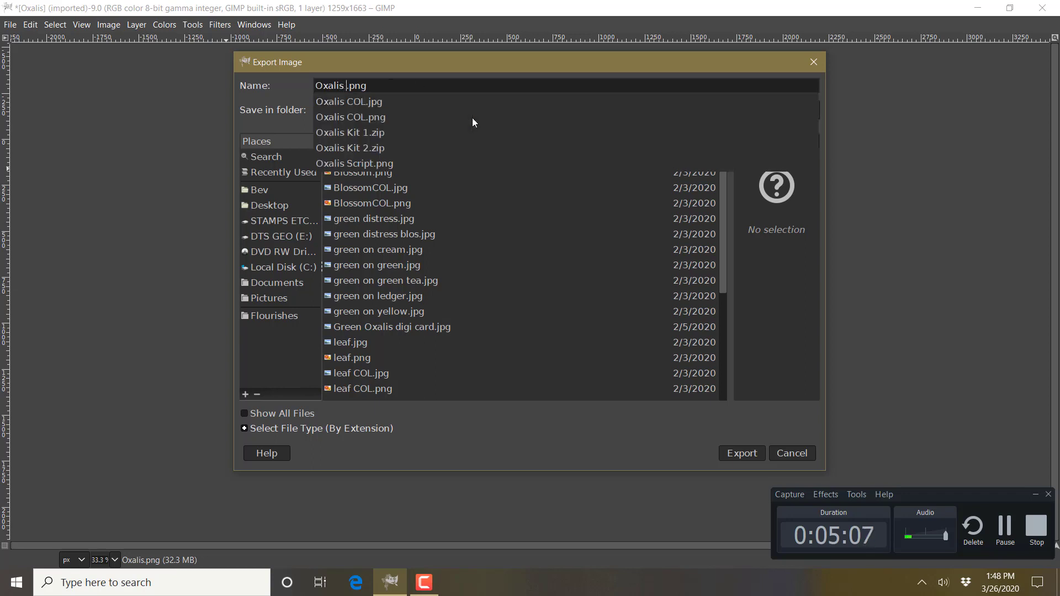
key("Escape")
type("OVERLAY")
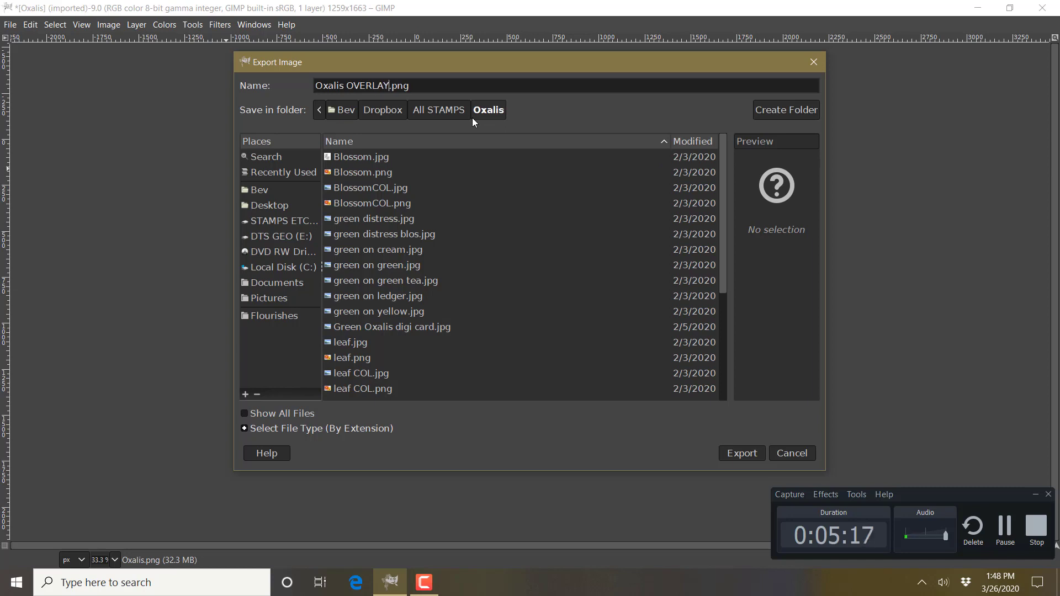
left_click(741, 453)
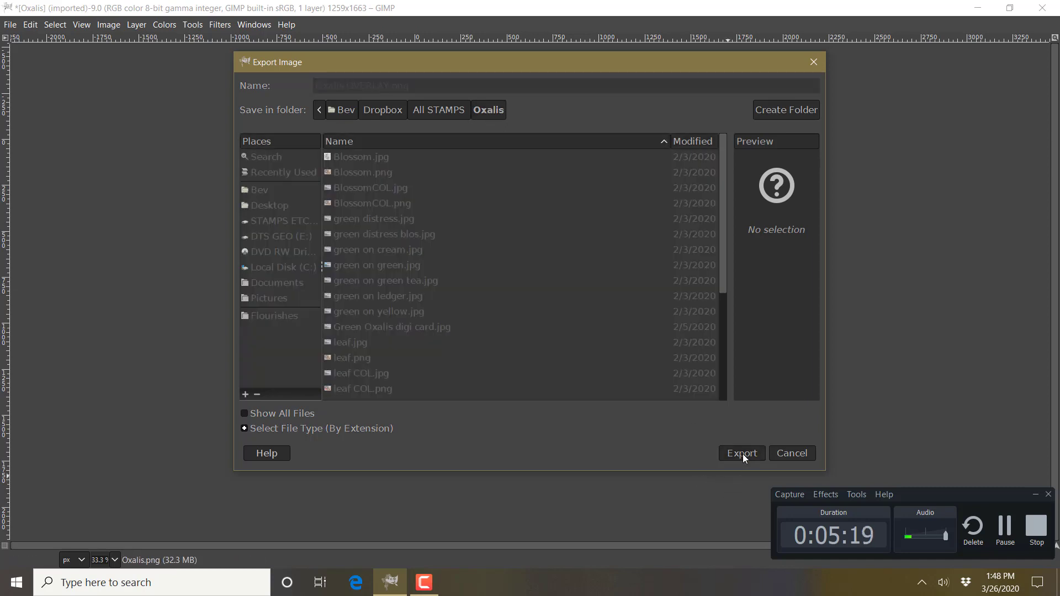
left_click(564, 442)
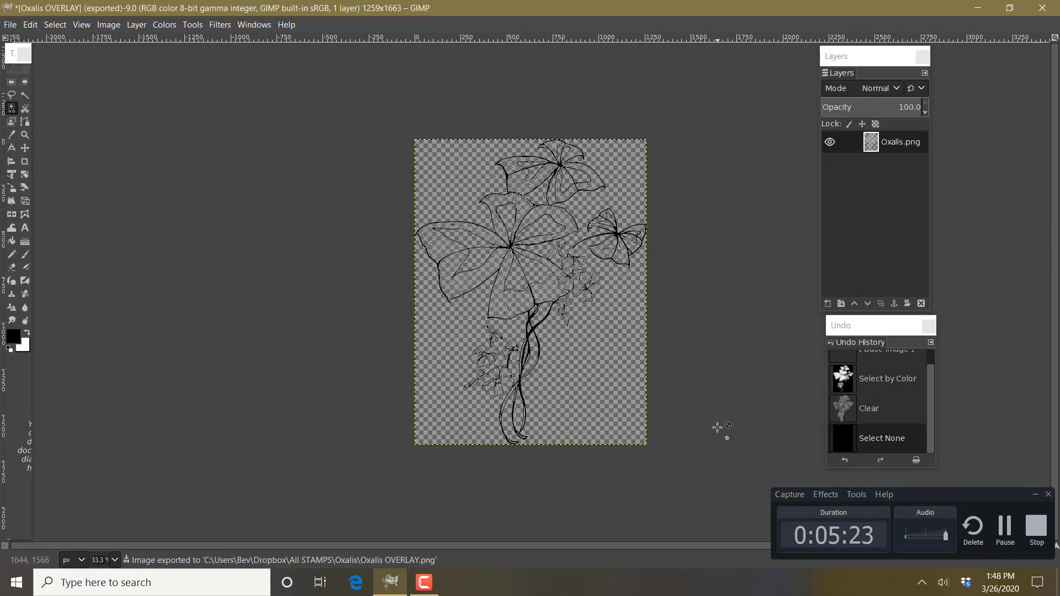
Close the Oxalis OVERLAY image, discard its unsaved changes, and quit GIMP.
left_click(8, 26)
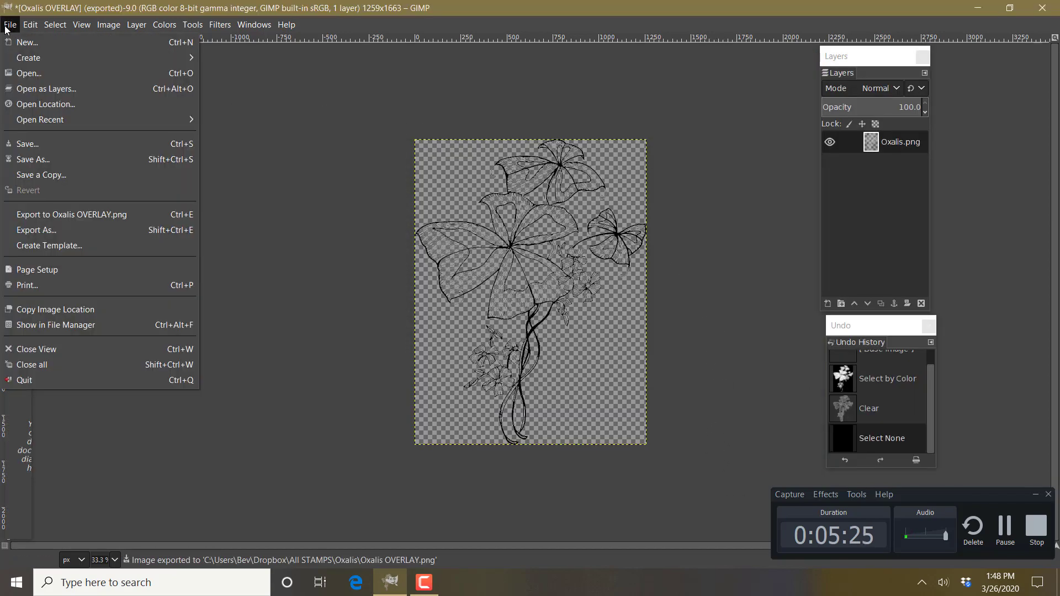
left_click(39, 349)
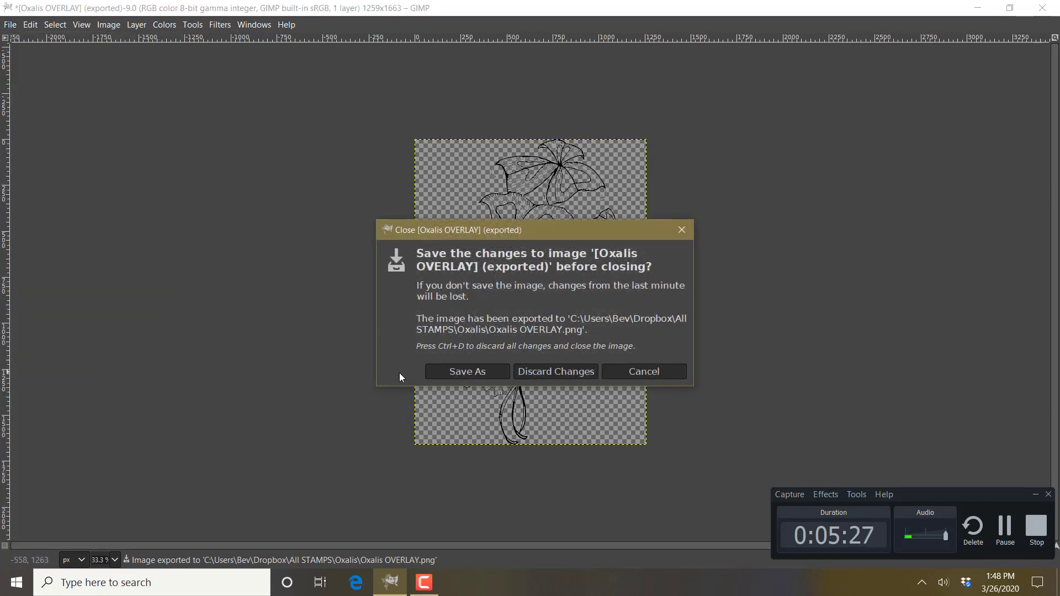
left_click(534, 373)
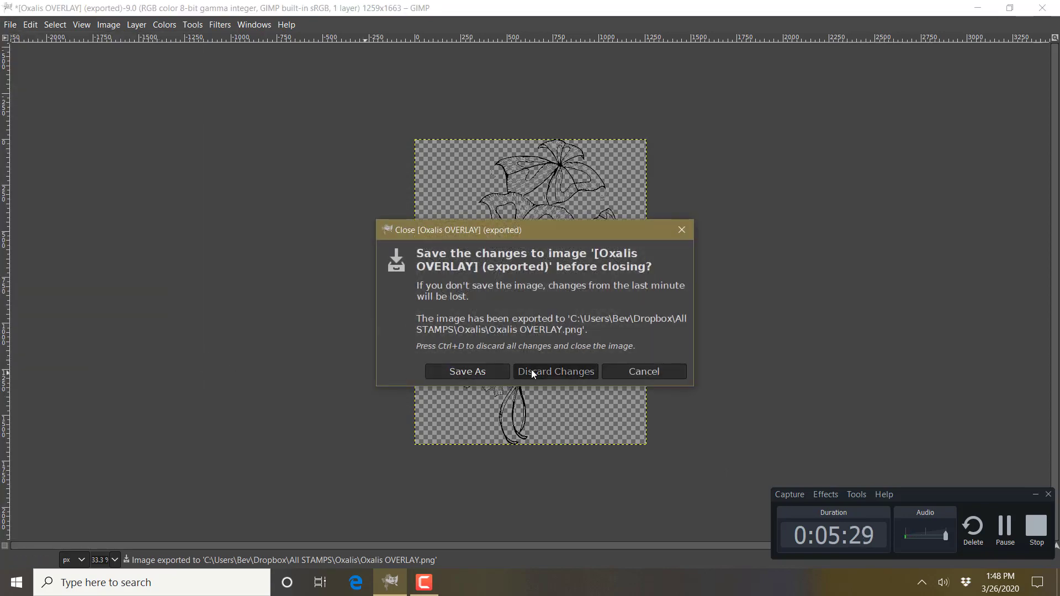
left_click(305, 29)
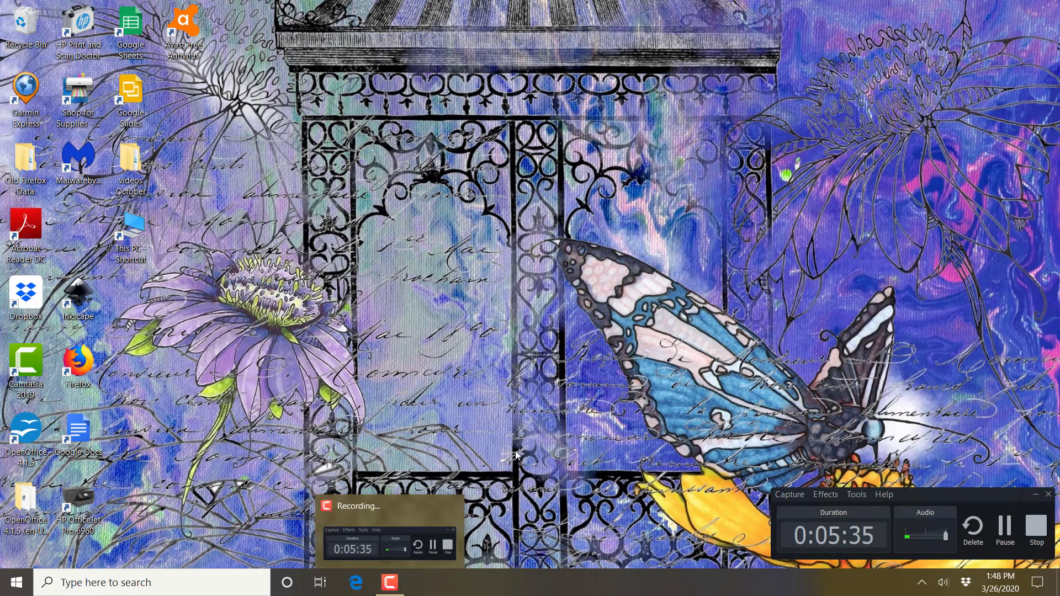
Start OpenOffice and create a new blank Draw document.
key("super")
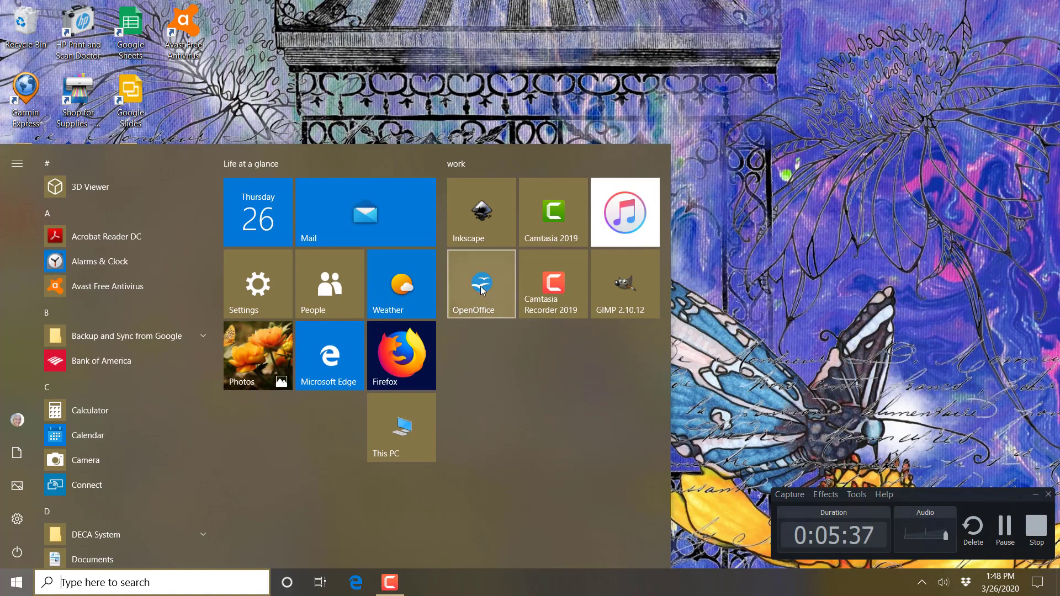
left_click(483, 288)
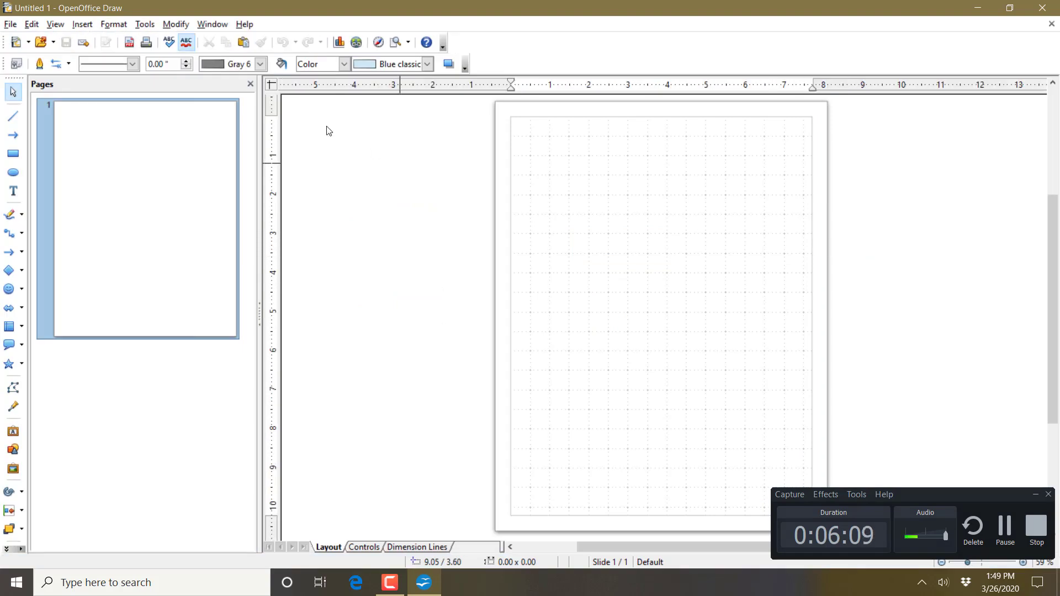
Begin inserting a picture from file and browse to the Oxalis folder inside All STAMPS in Dropbox.
left_click(77, 25)
mouse_move(118, 186)
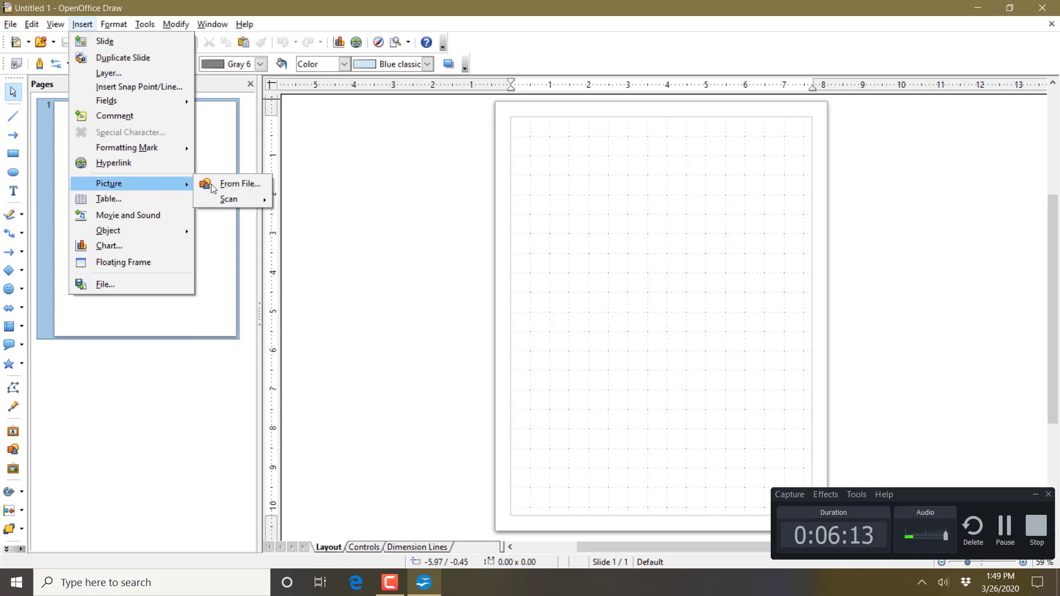
left_click(246, 183)
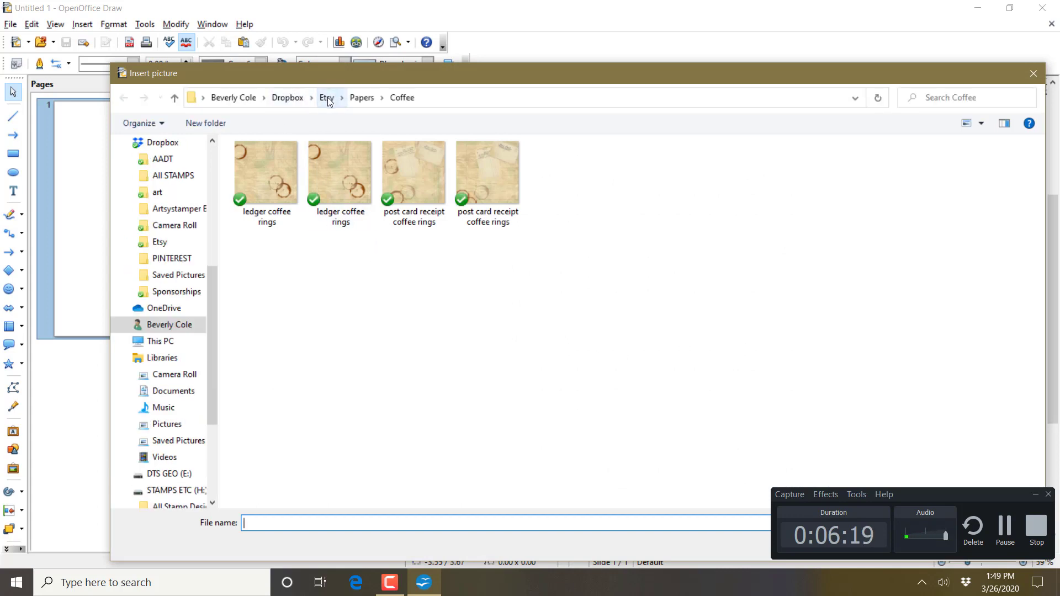
left_click(327, 97)
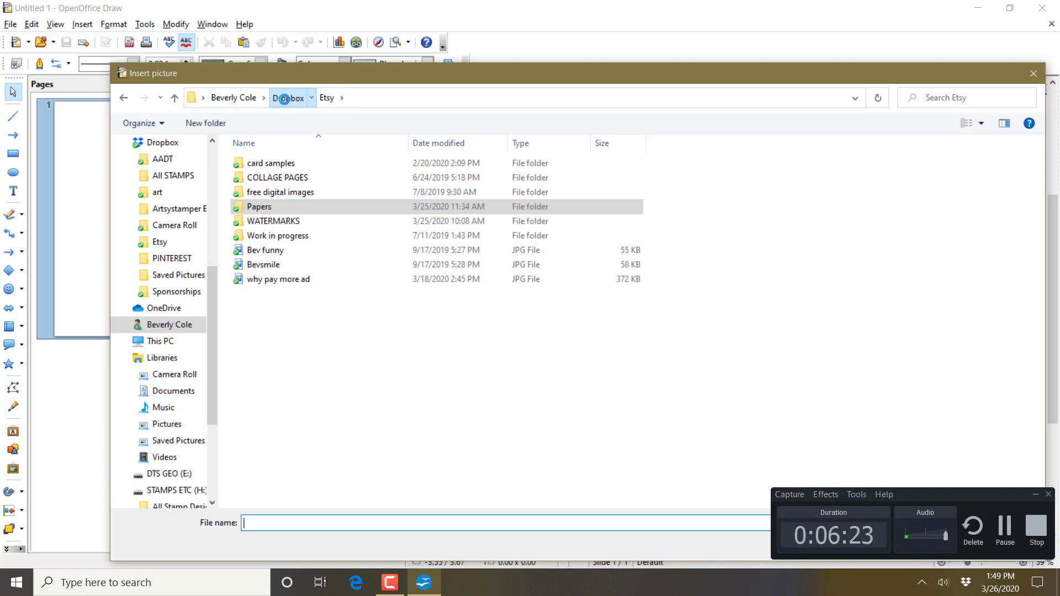
left_click(283, 99)
double_click(328, 194)
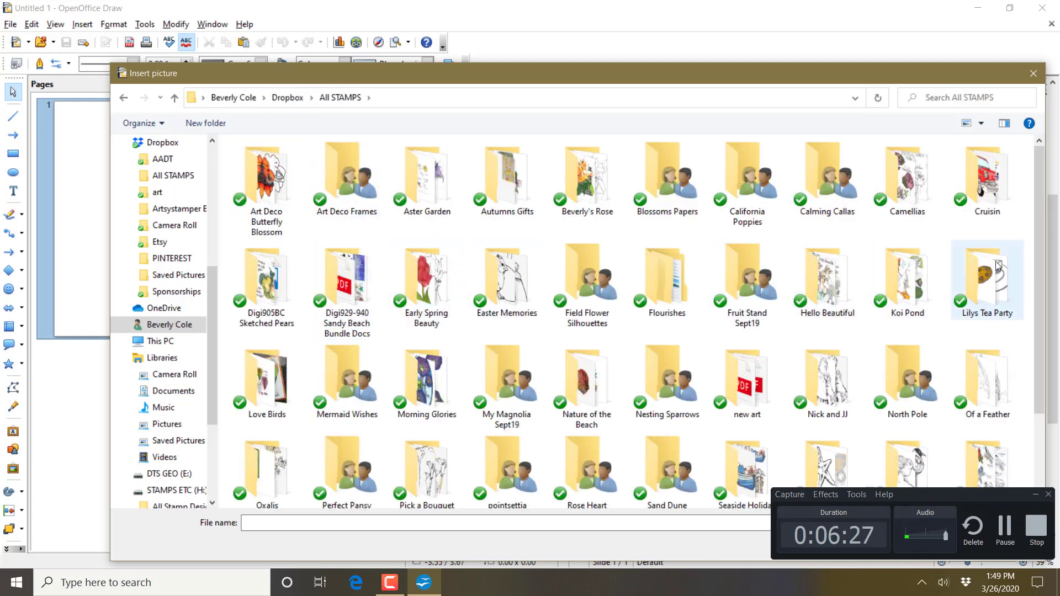
left_click(1055, 228)
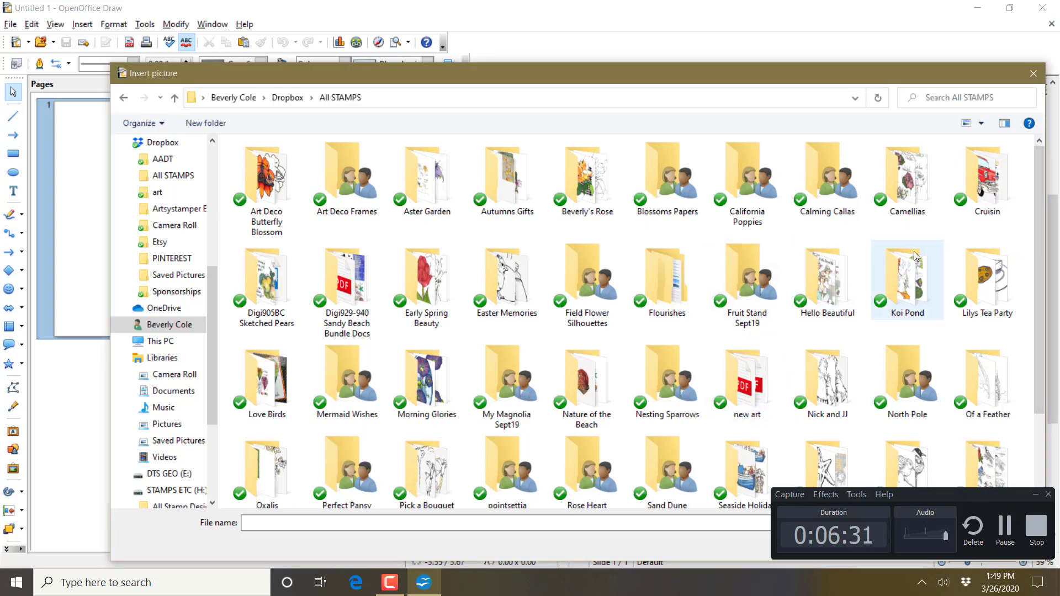
scroll(680, 369, "down", 2)
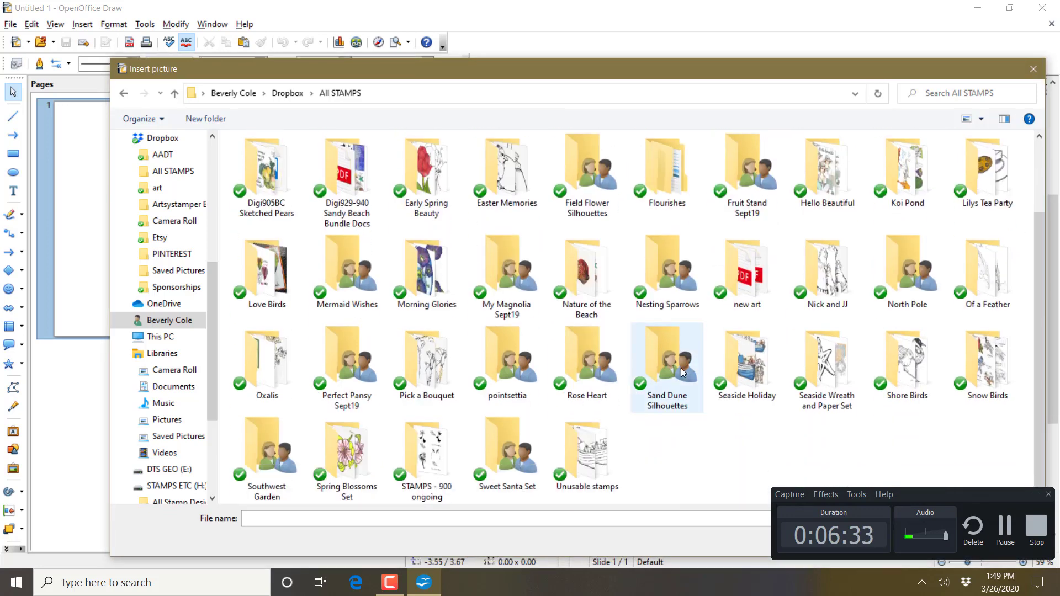
double_click(269, 372)
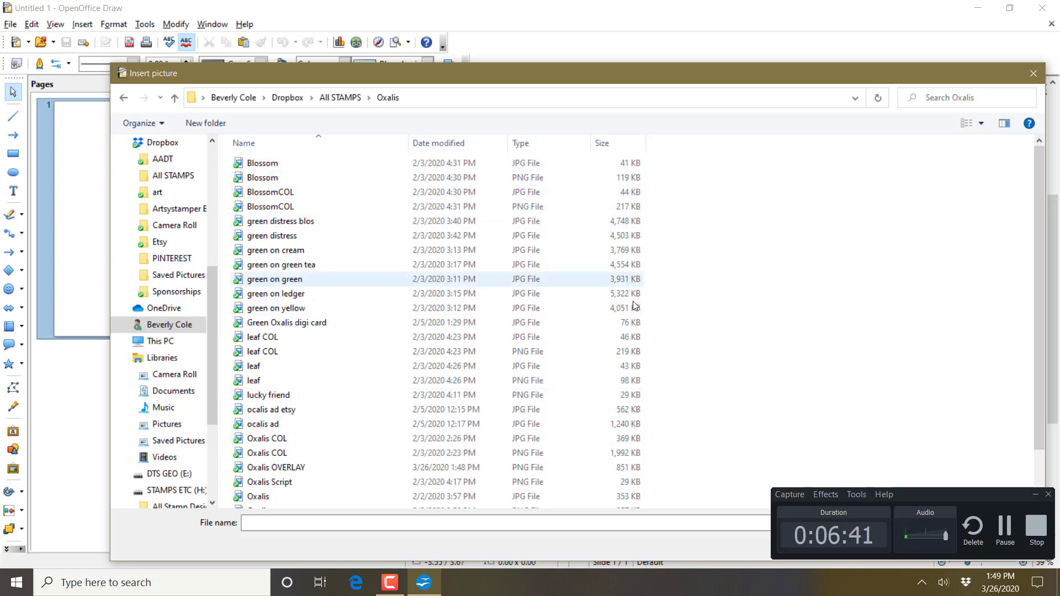
Show the folder's files as large icons and insert the green on yellow paper onto the page, leaving it deselected.
right_click(811, 220)
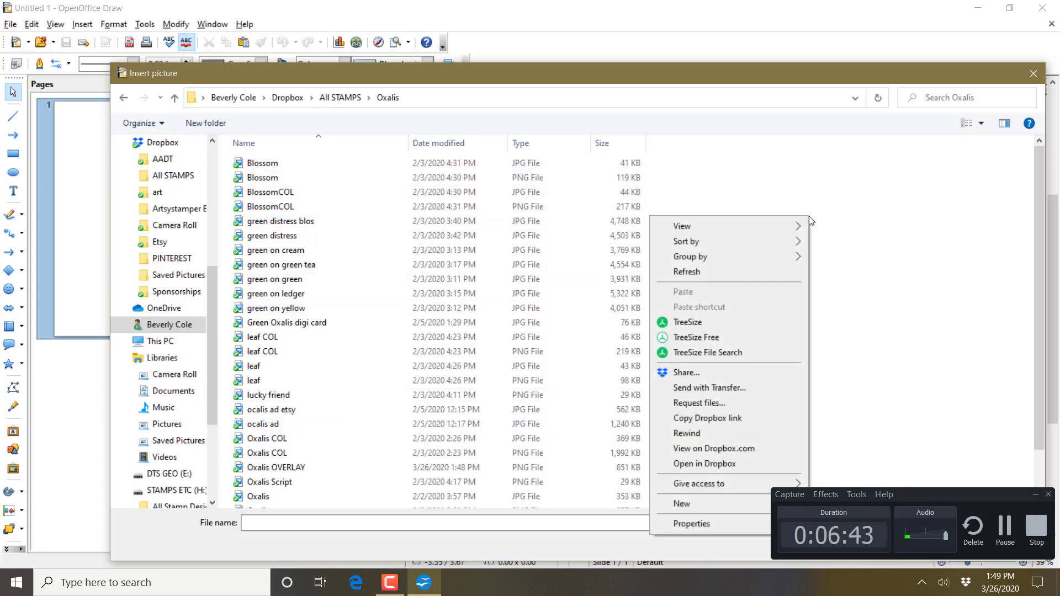
mouse_move(783, 226)
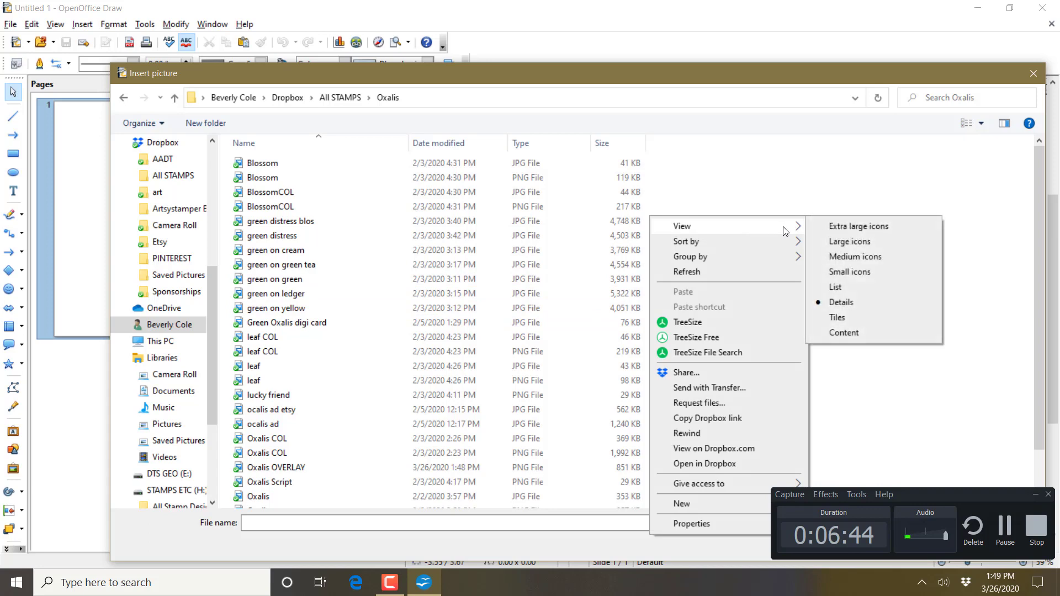
left_click(847, 243)
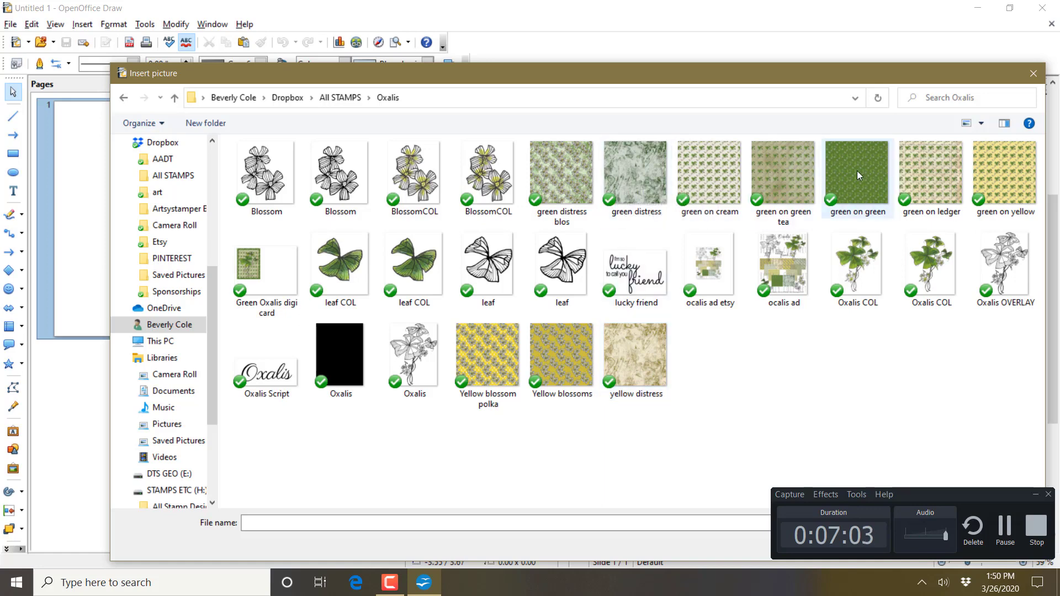
double_click(999, 178)
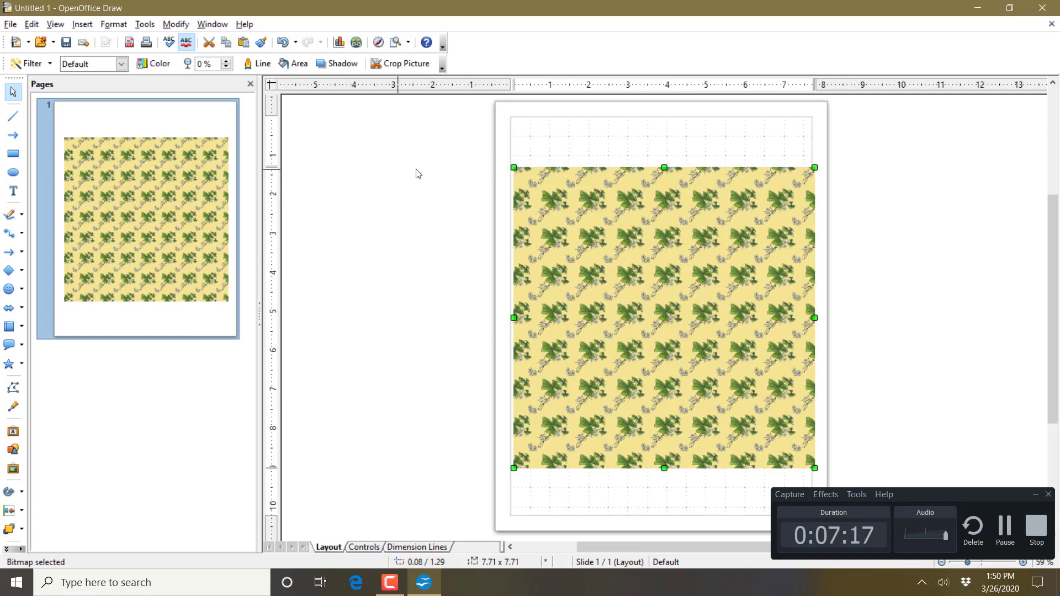
left_click(414, 137)
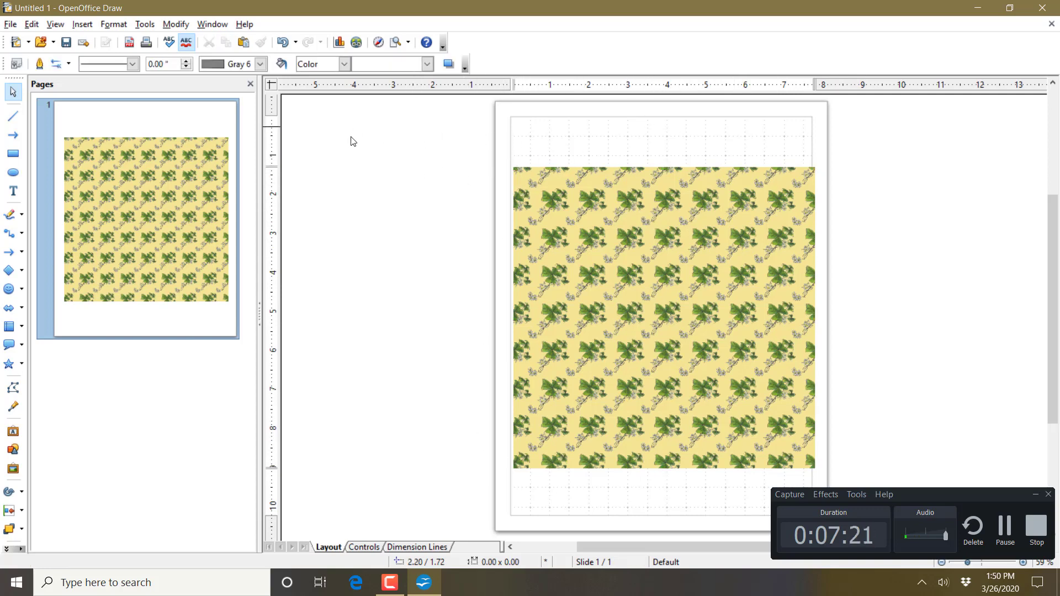
Insert the Oxalis OVERLAY picture from the Oxalis folder on top of the patterned paper.
left_click(82, 25)
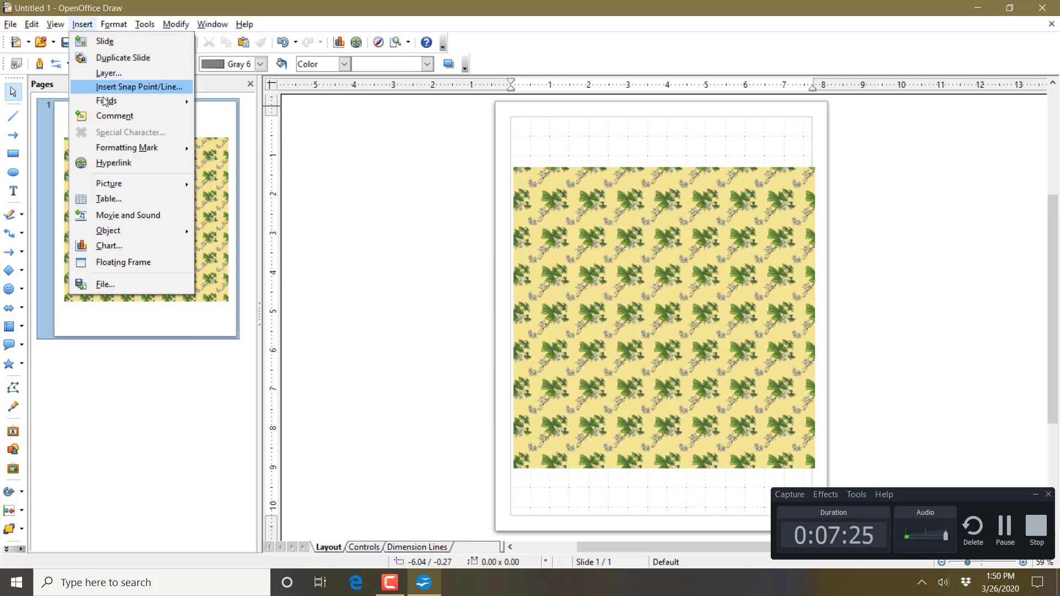
mouse_move(124, 183)
left_click(221, 184)
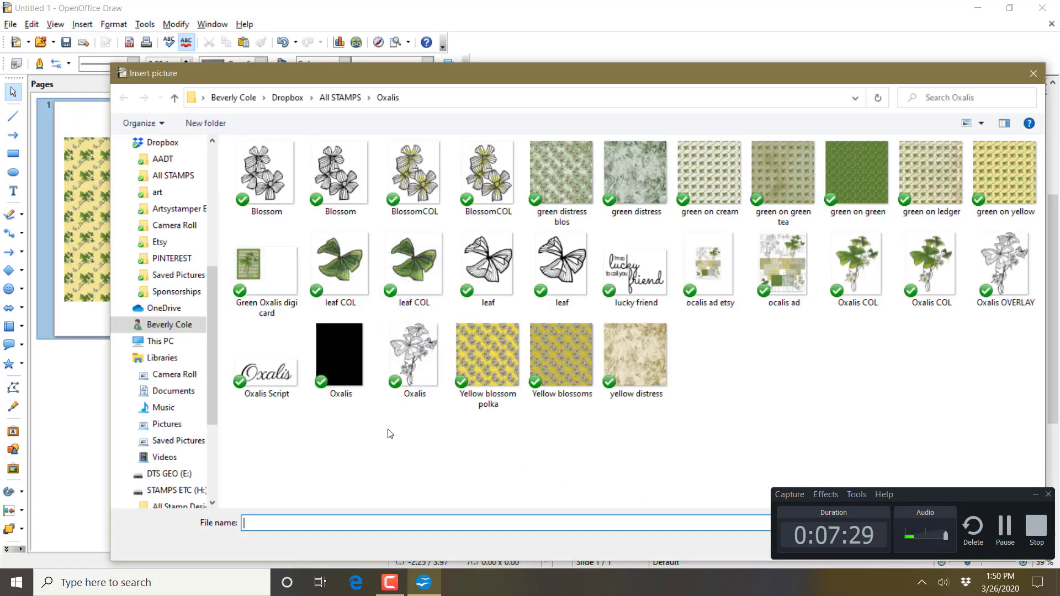
double_click(1001, 261)
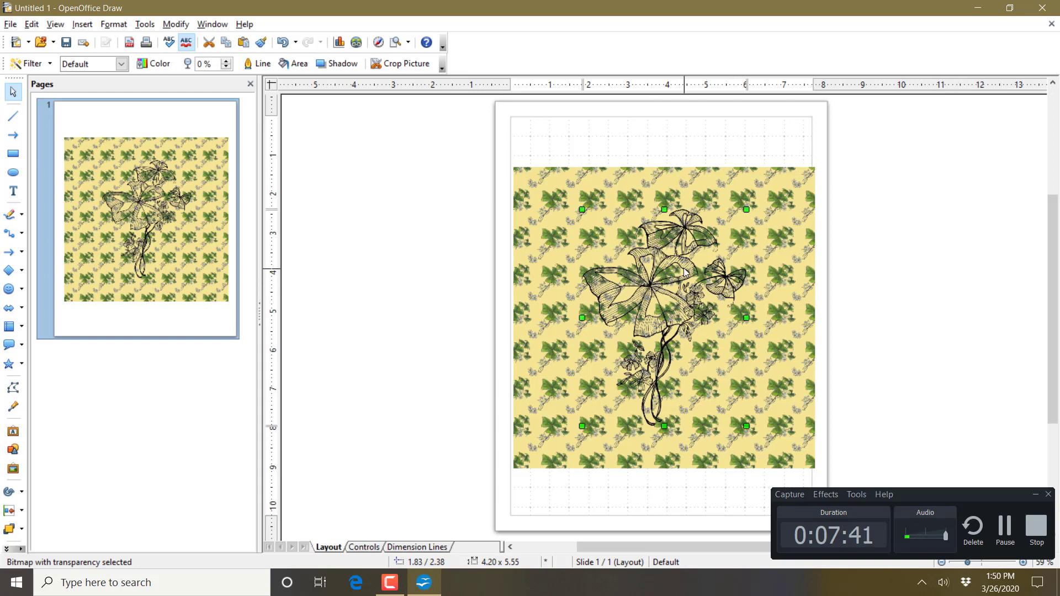
Move the oxalis overlay off the page's left side and shrink the patterned paper to a square of about 5.71 inches.
left_click_drag(684, 273, 402, 267)
left_click(781, 188)
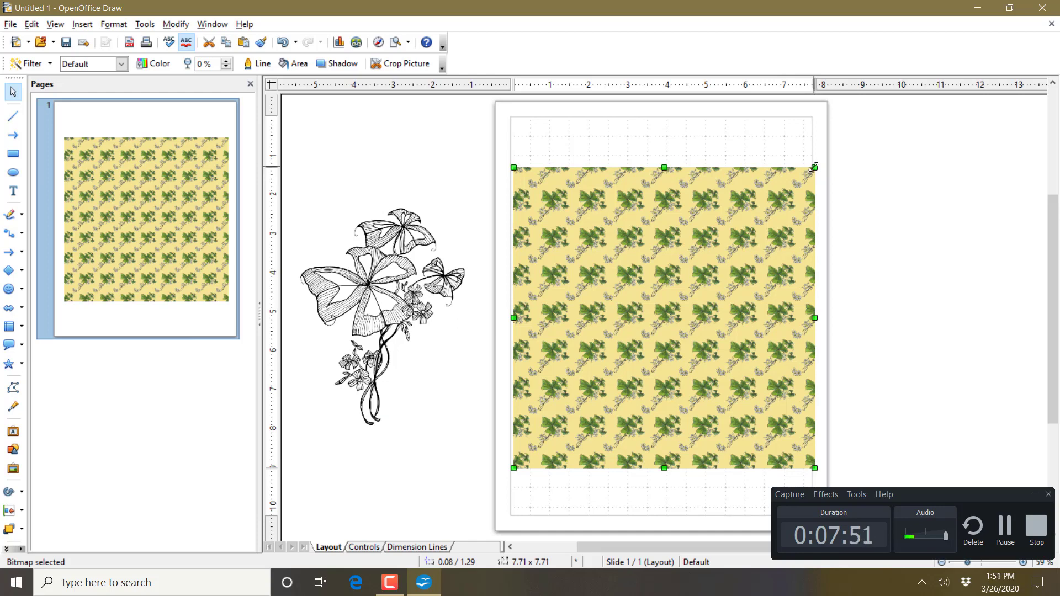
left_click_drag(814, 167, 737, 245)
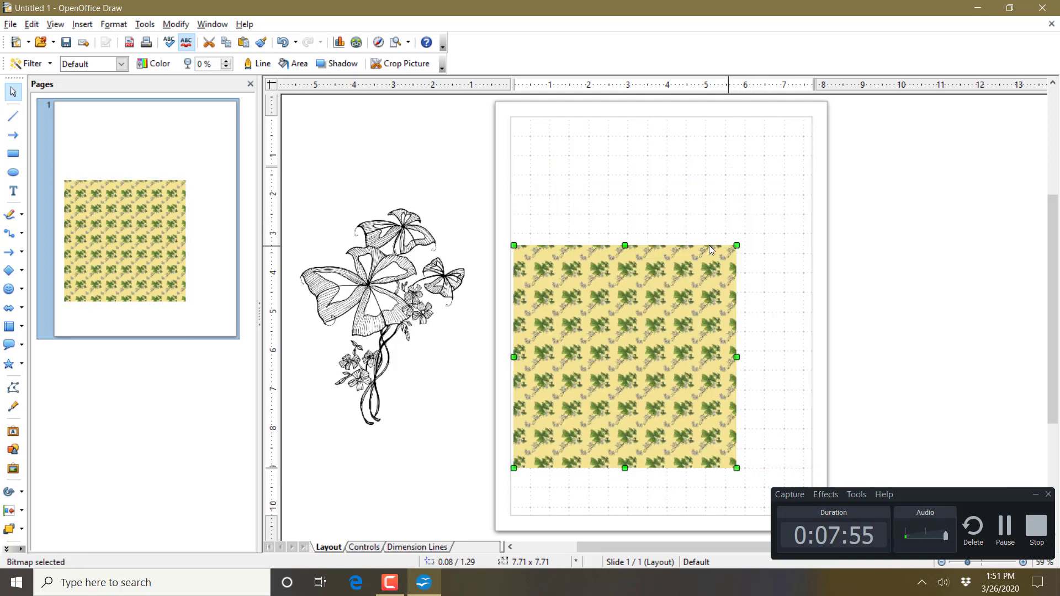
key("Escape")
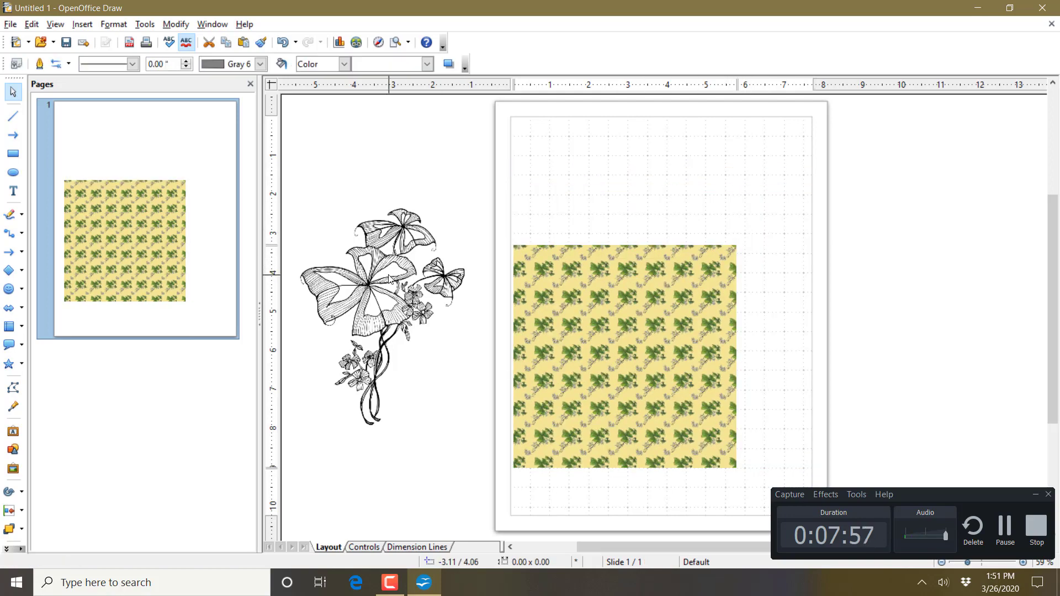
Place the oxalis overlay on the patterned paper and move both together to the page's lower-left margin corner.
left_click_drag(391, 282, 614, 317)
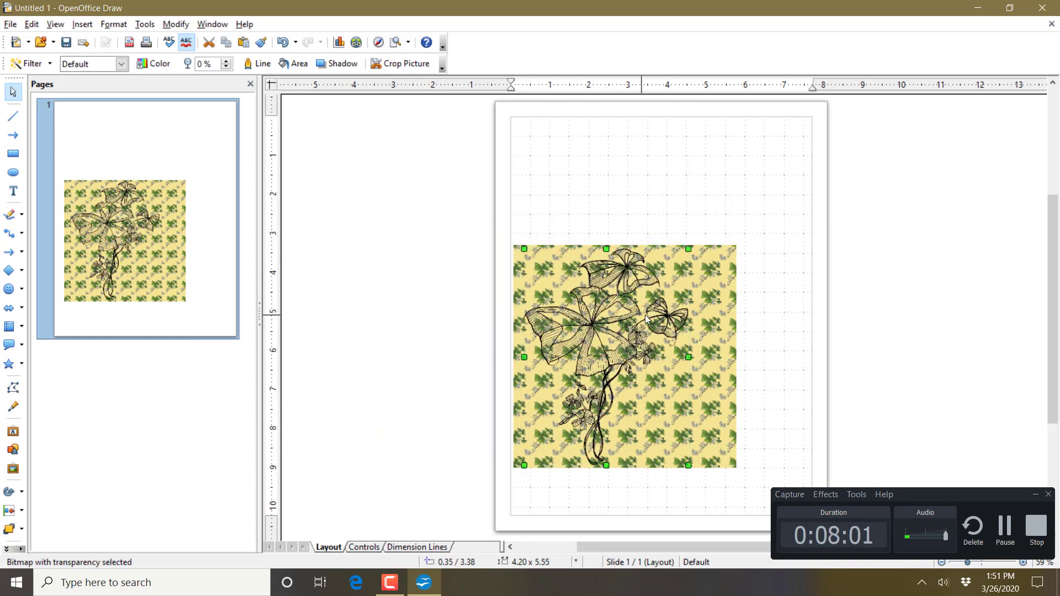
left_click(952, 302)
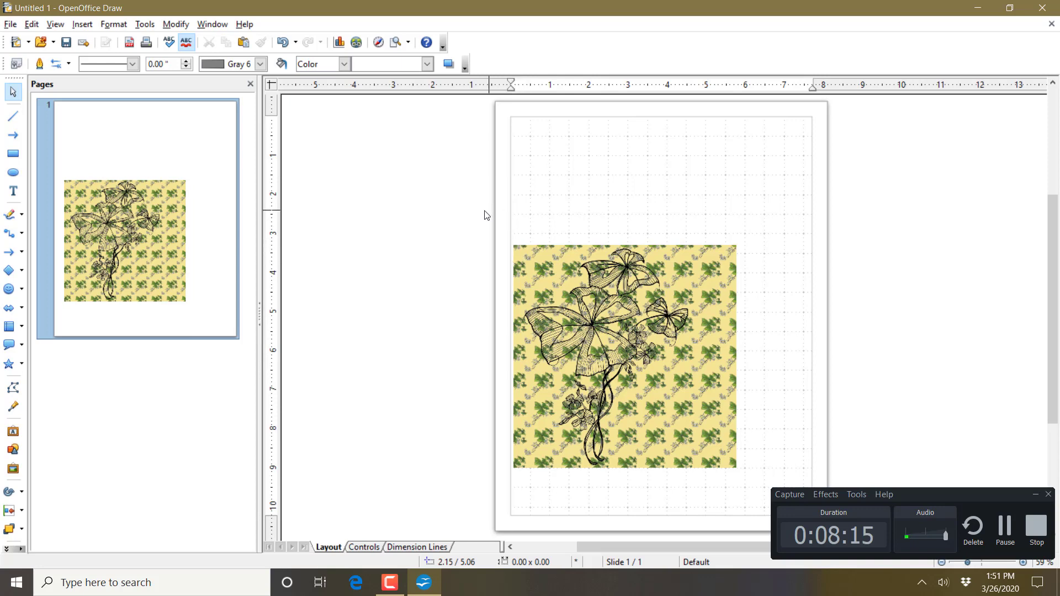
mouse_move(434, 206)
left_mouse_down()
mouse_move(629, 208)
mouse_move(802, 300)
mouse_move(801, 449)
mouse_move(772, 500)
left_mouse_up()
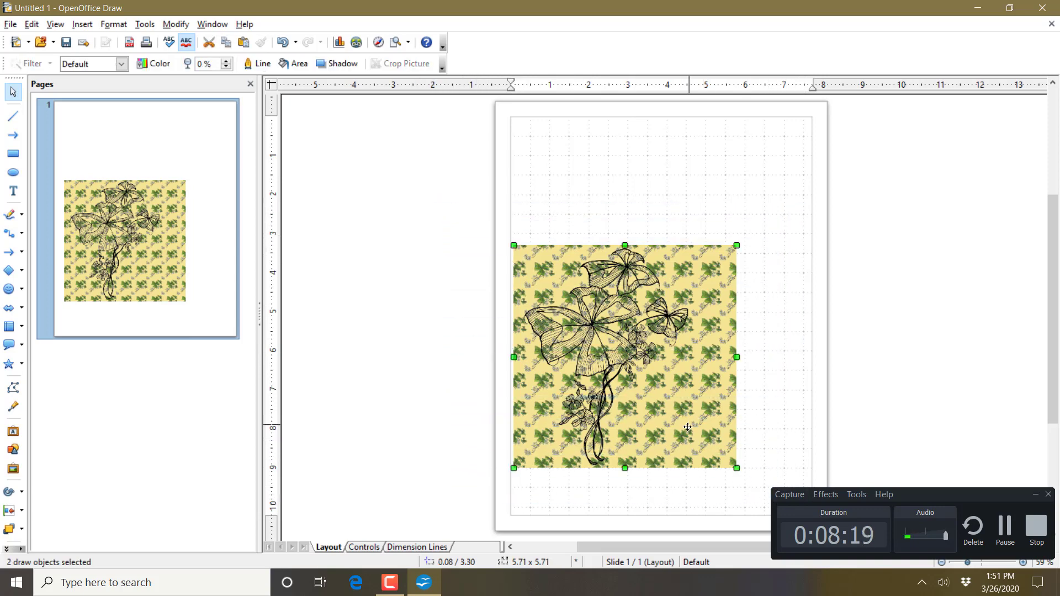
left_click_drag(688, 428, 686, 476)
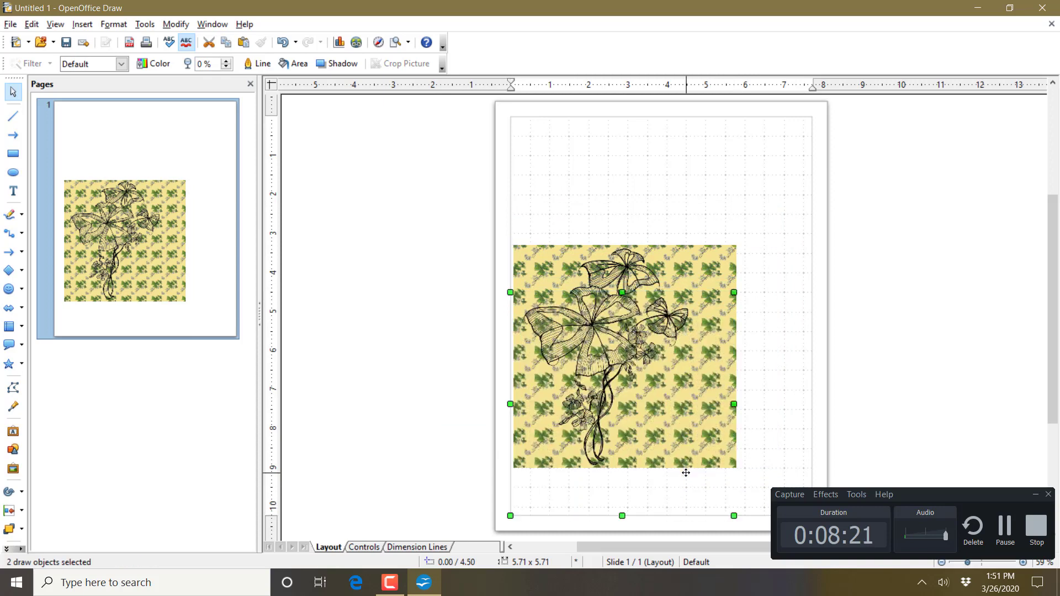
left_click(428, 128)
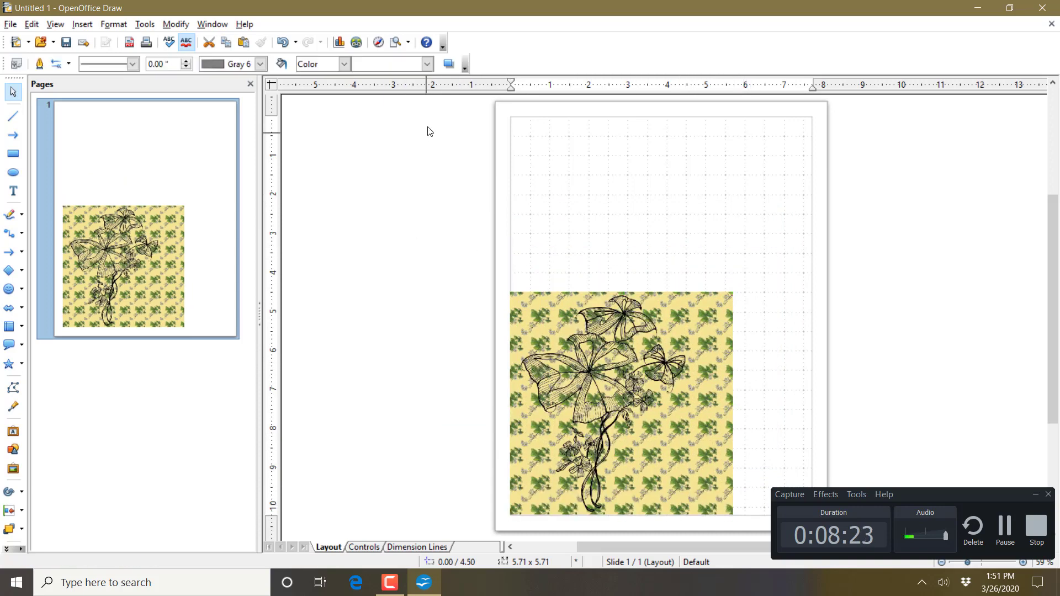
Crop the patterned paper around the oxalis line art to about 4.41 × 5.73 inches, trimming mainly its right and left sides.
left_click(696, 316)
left_click(402, 63)
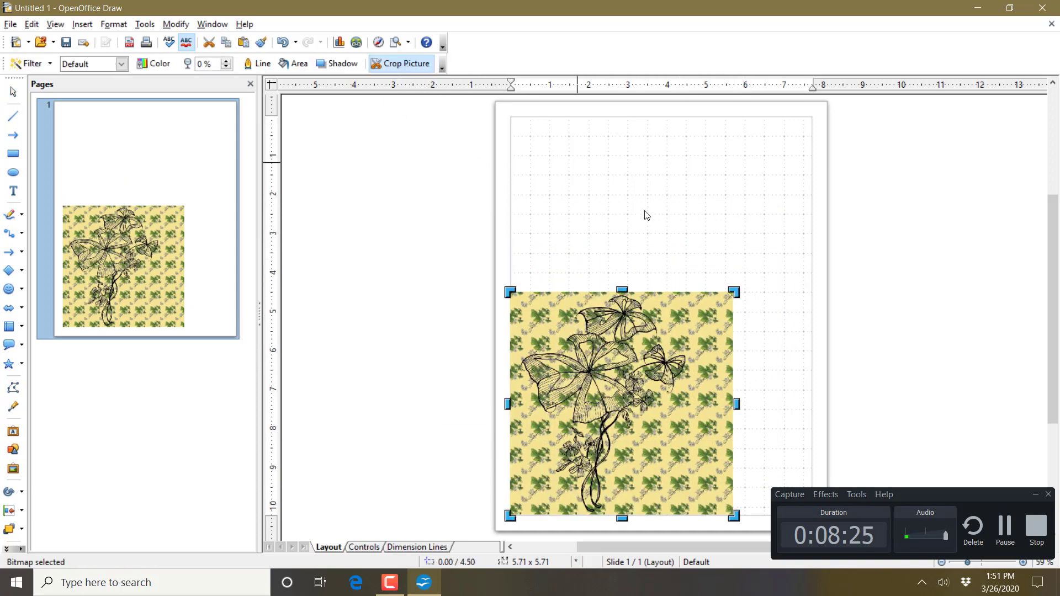
left_click_drag(734, 291, 690, 292)
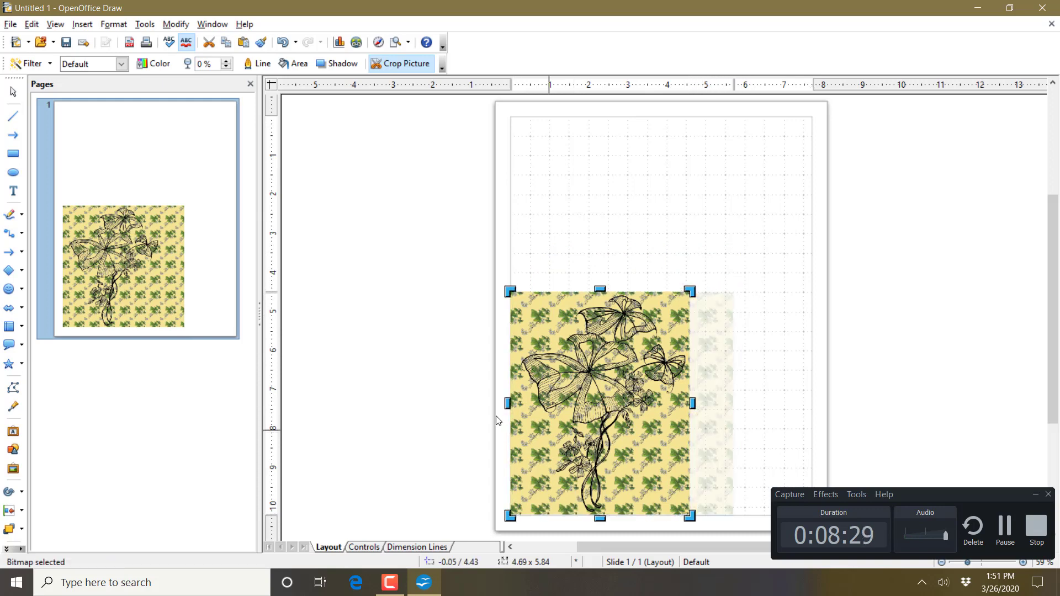
left_click_drag(507, 404, 517, 403)
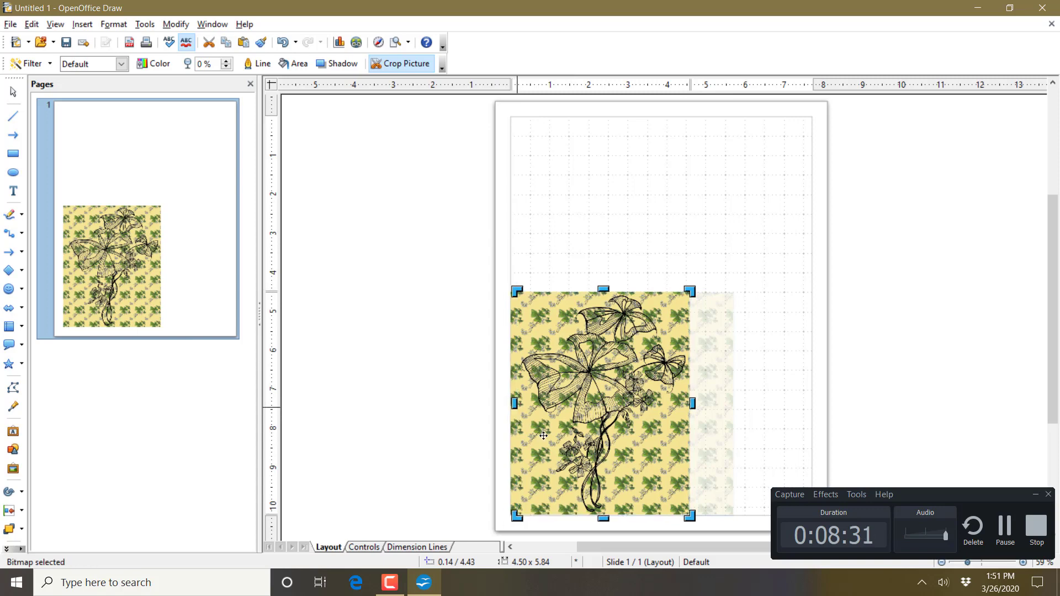
left_click_drag(600, 289, 600, 292)
left_click(931, 251)
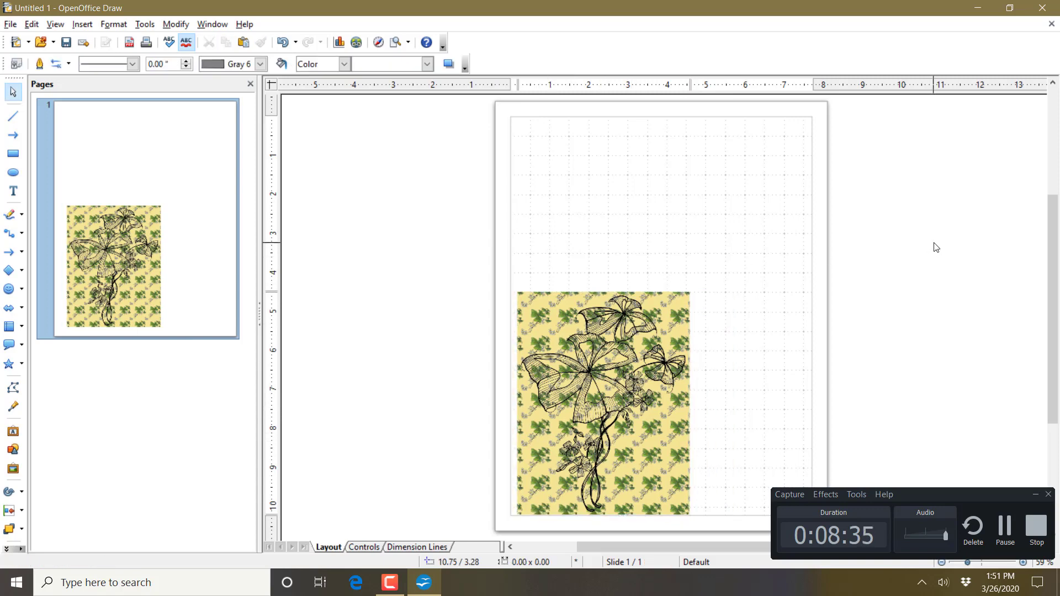
Move the cropped patterned paper left to the page's left margin, leaving the overlay in place.
left_click(609, 370)
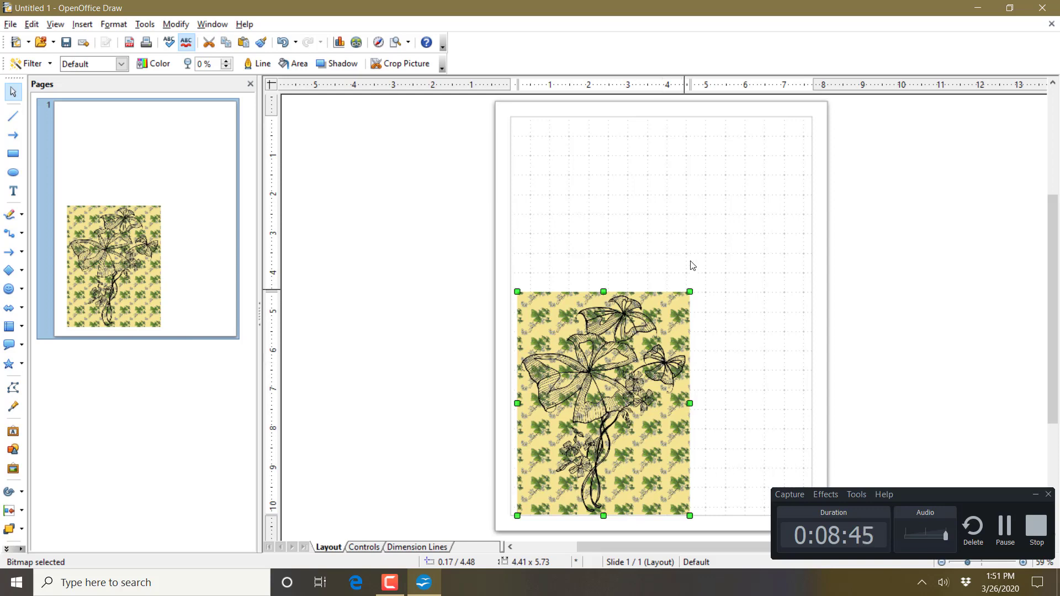
left_click_drag(651, 320, 644, 321)
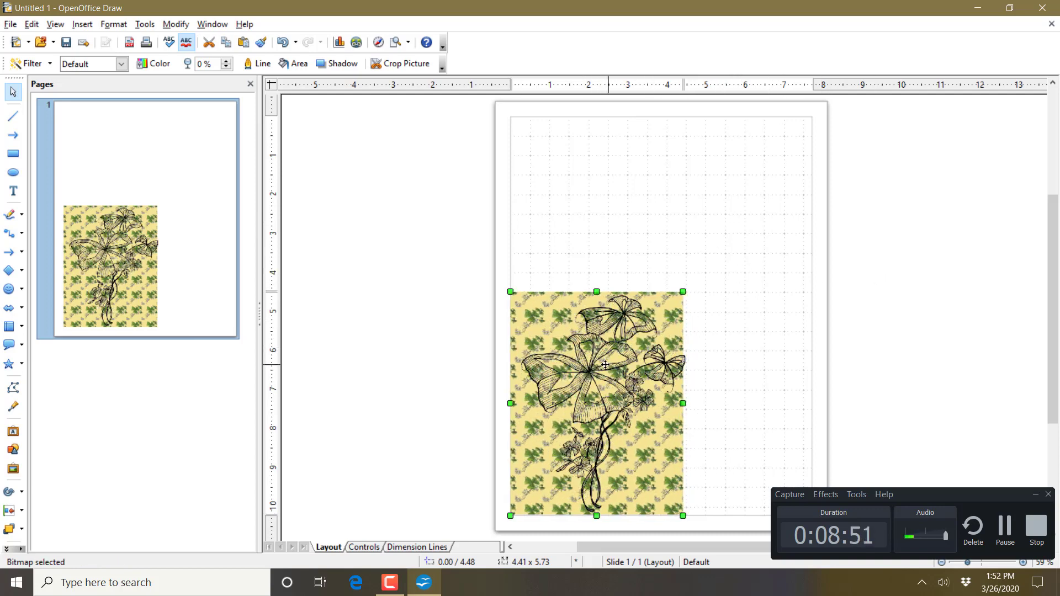
Change the Letter page's orientation to landscape.
left_click(856, 276)
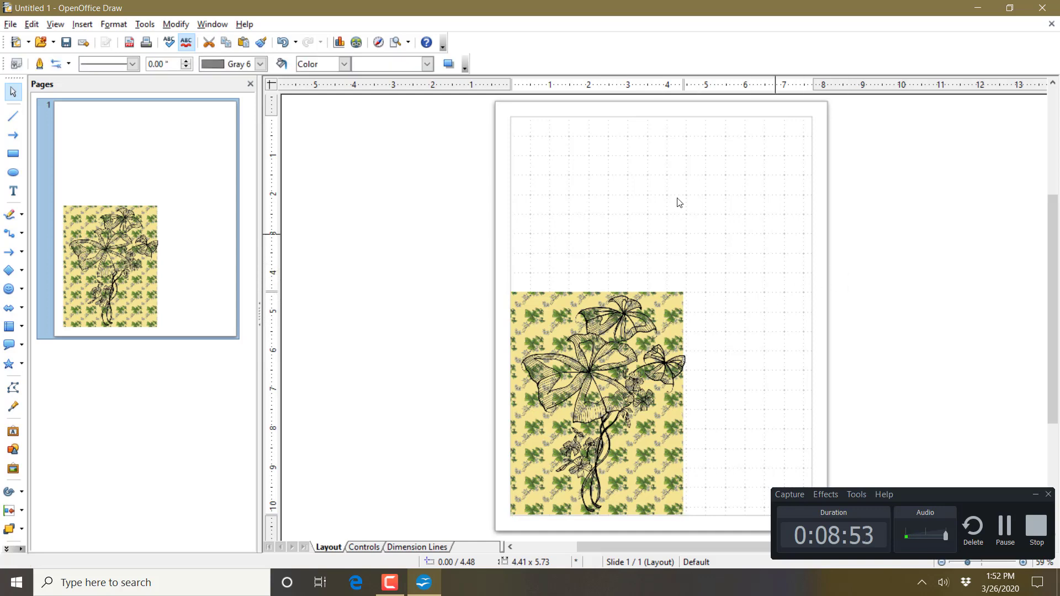
left_click(114, 24)
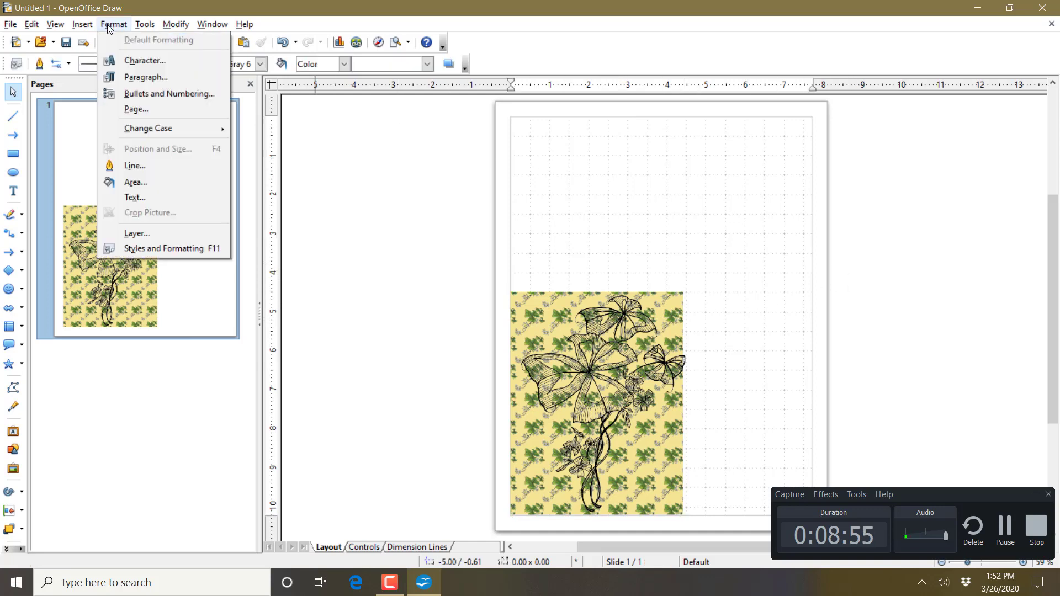
left_click(132, 109)
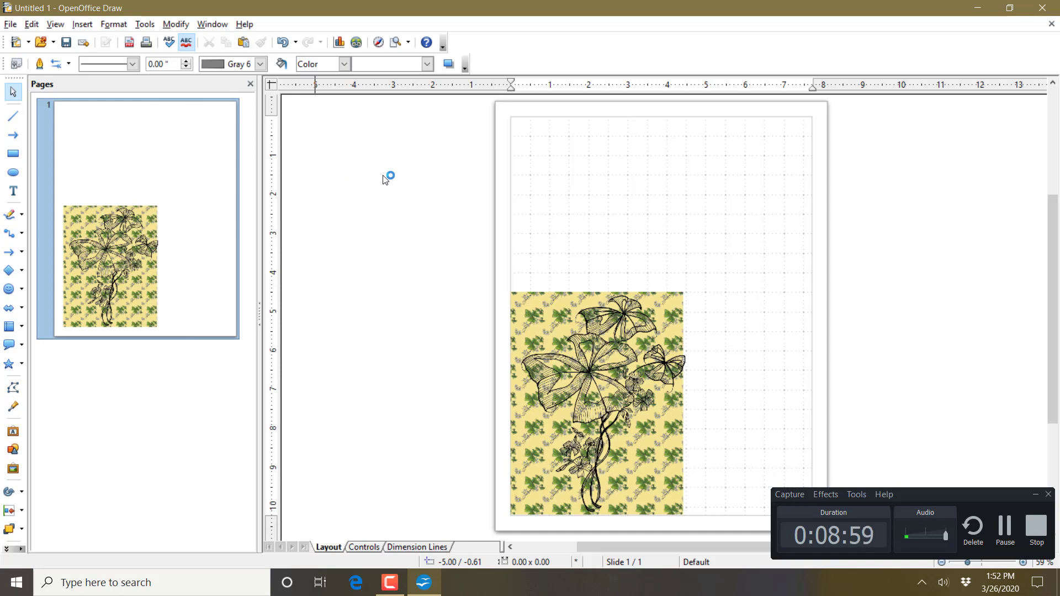
left_click(413, 299)
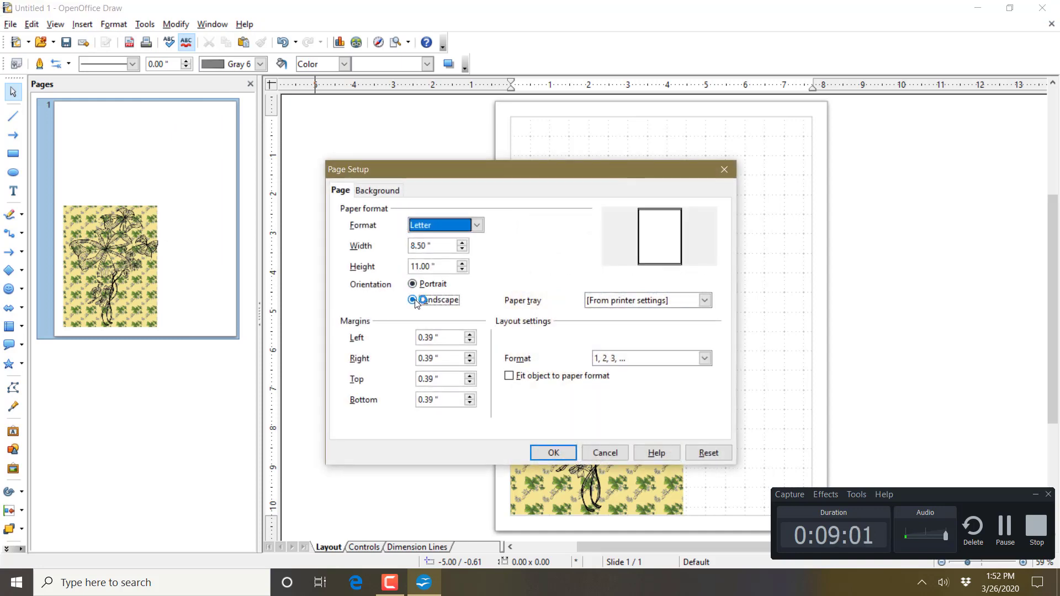
left_click(552, 453)
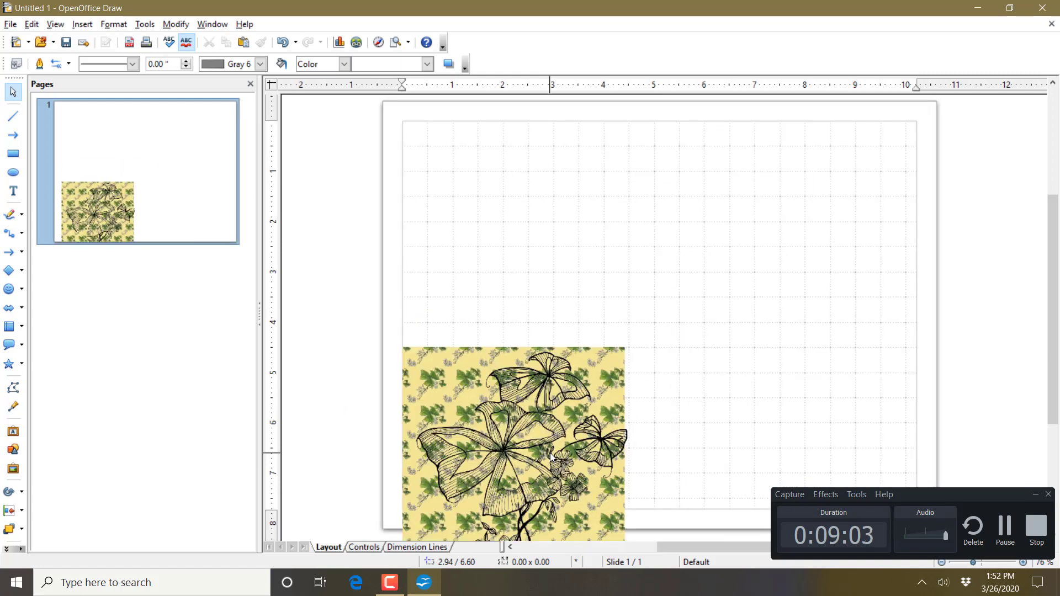
Move the yellow patterned paper to the page's upper-left margin corner and place the oxalis overlay back on top of it.
left_click(601, 363)
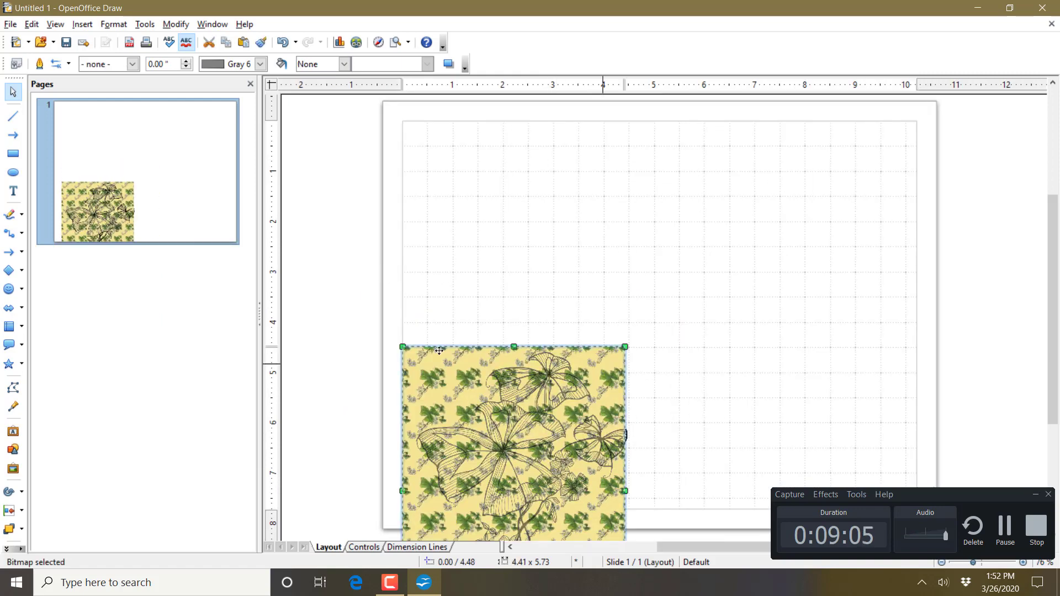
left_click_drag(443, 179, 438, 165)
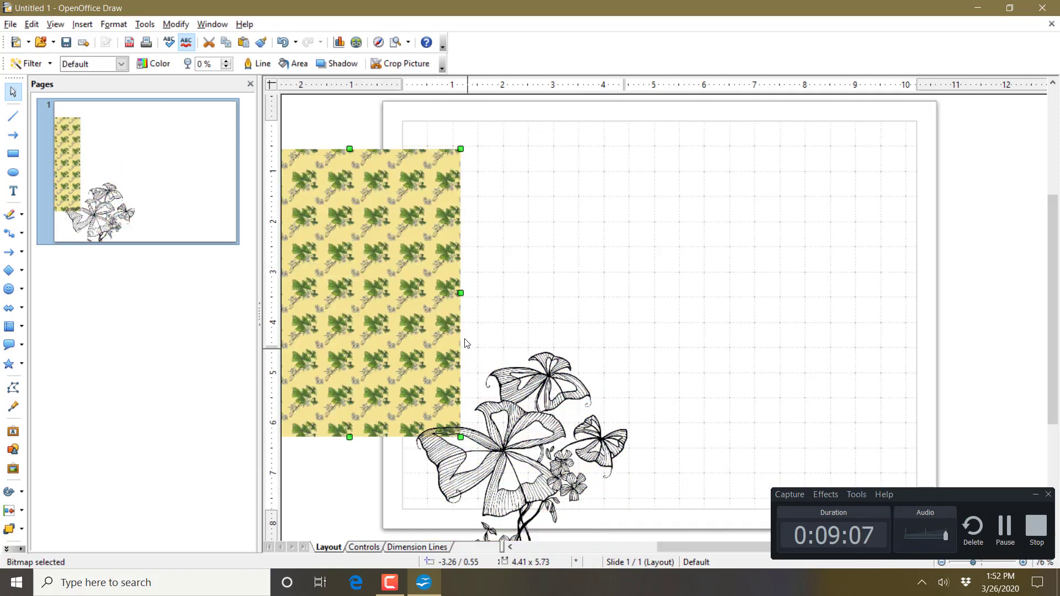
mouse_move(422, 294)
left_mouse_down()
mouse_move(447, 245)
mouse_move(555, 254)
left_mouse_up()
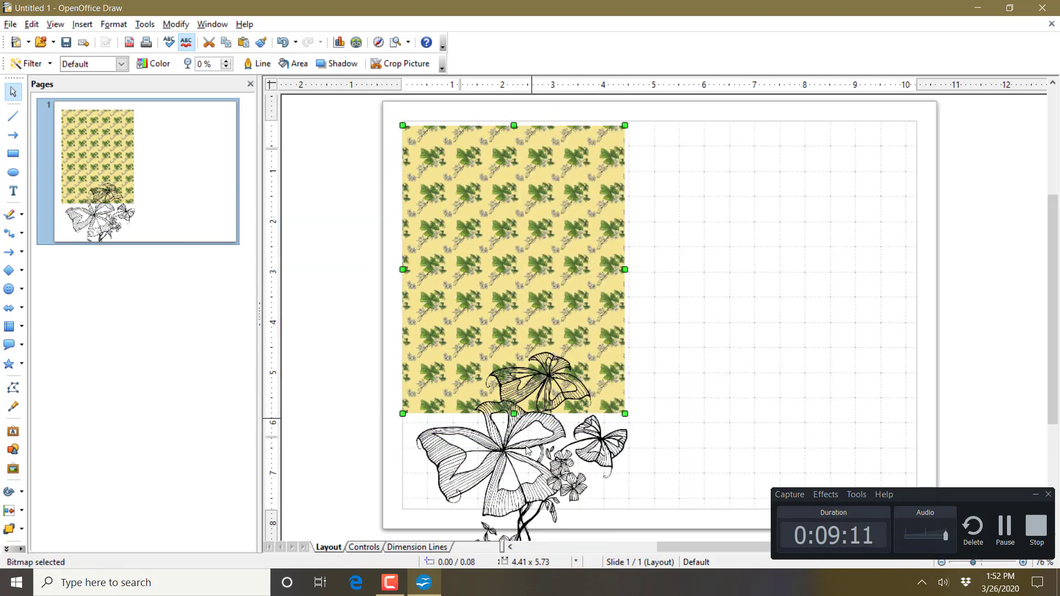
left_click(526, 452)
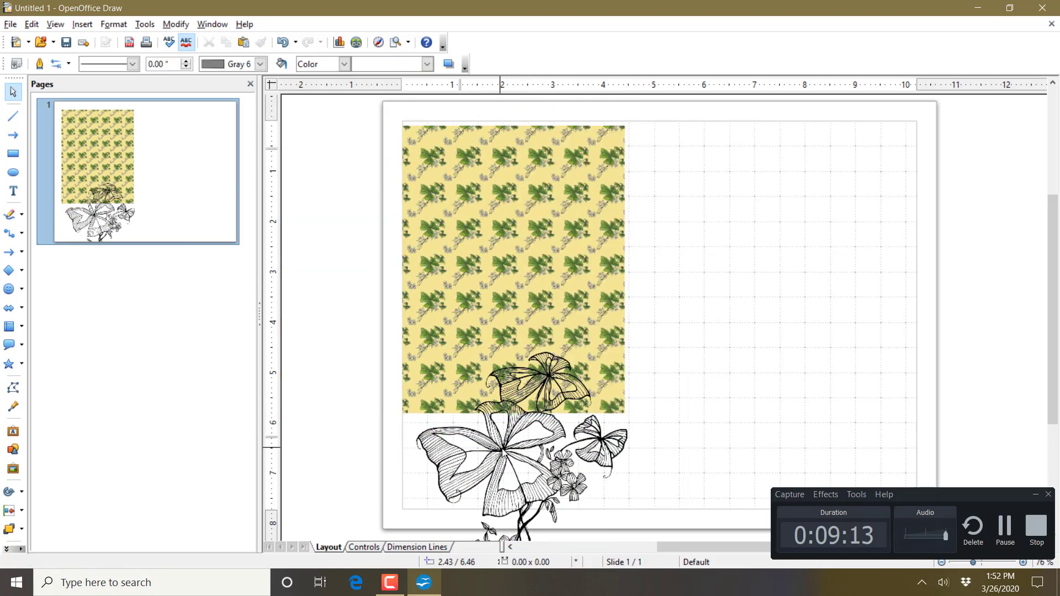
left_click_drag(503, 452, 488, 230)
double_click(488, 230)
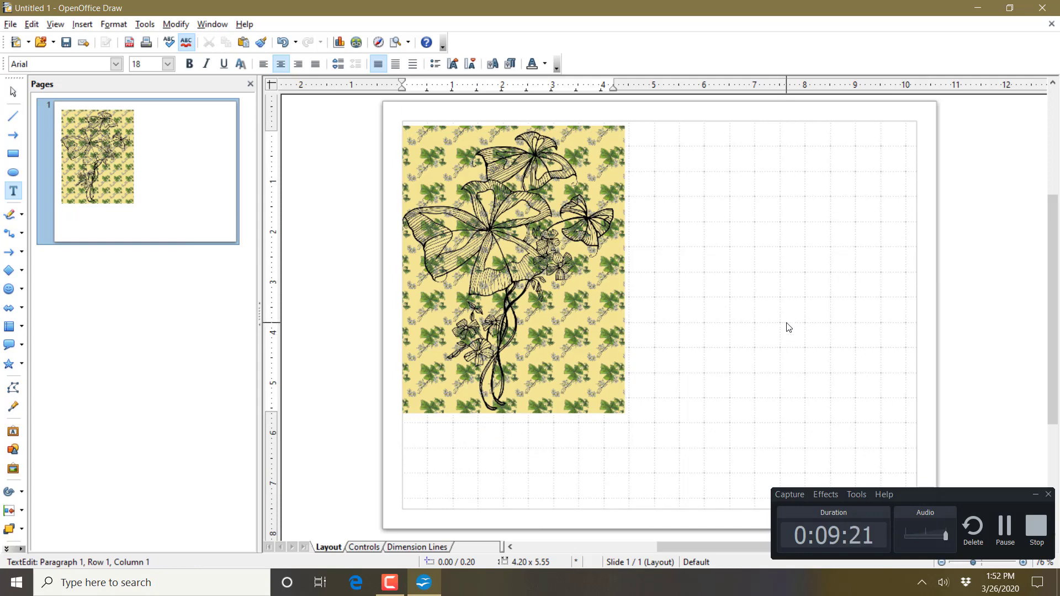
key("Escape")
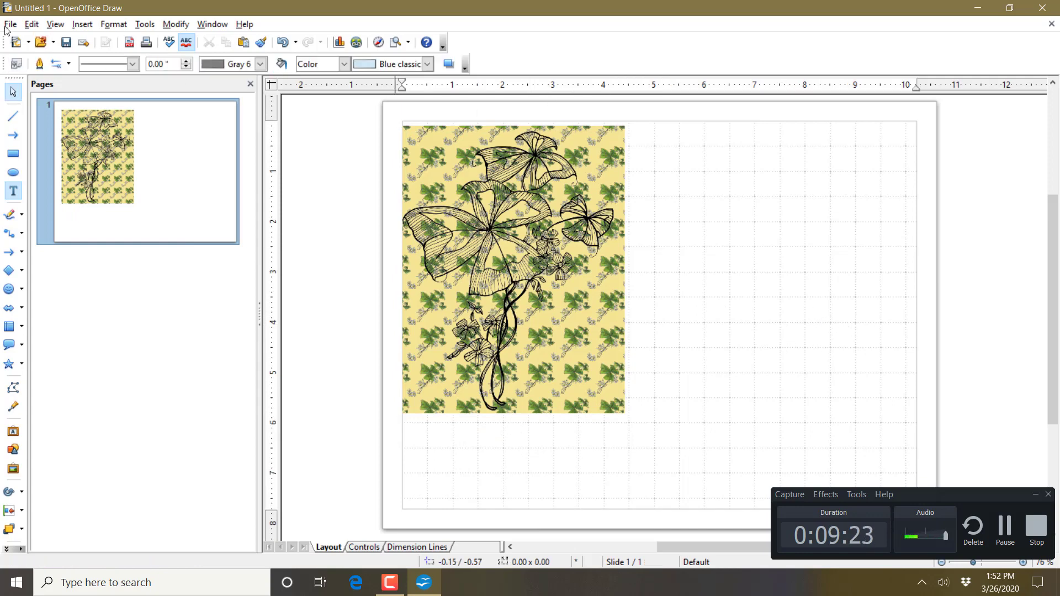
Insert the "green on green" paper picture and shrink it to a square of about 7.41 inches.
left_click(80, 25)
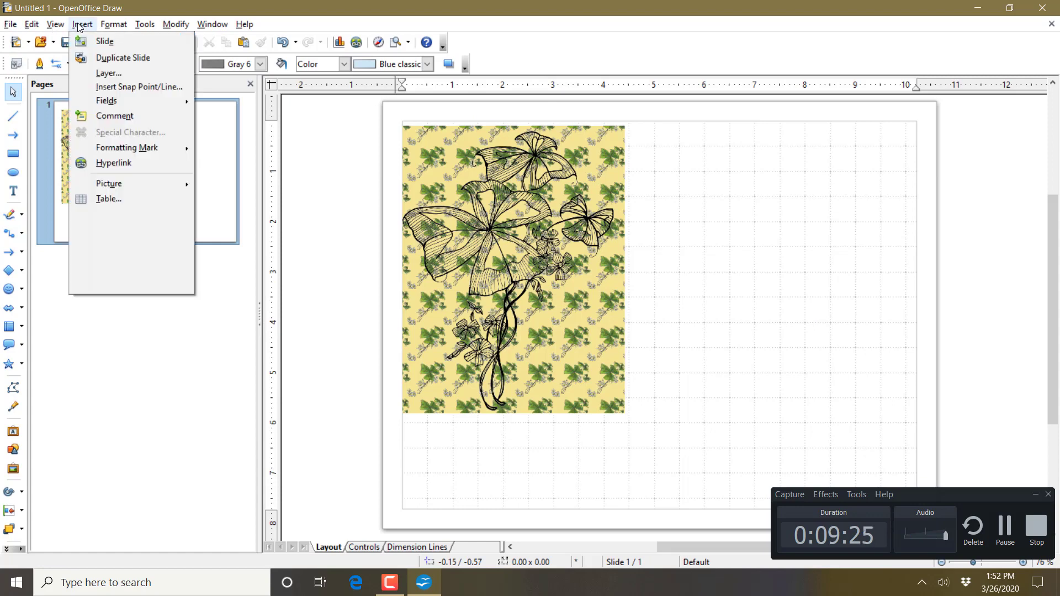
mouse_move(118, 186)
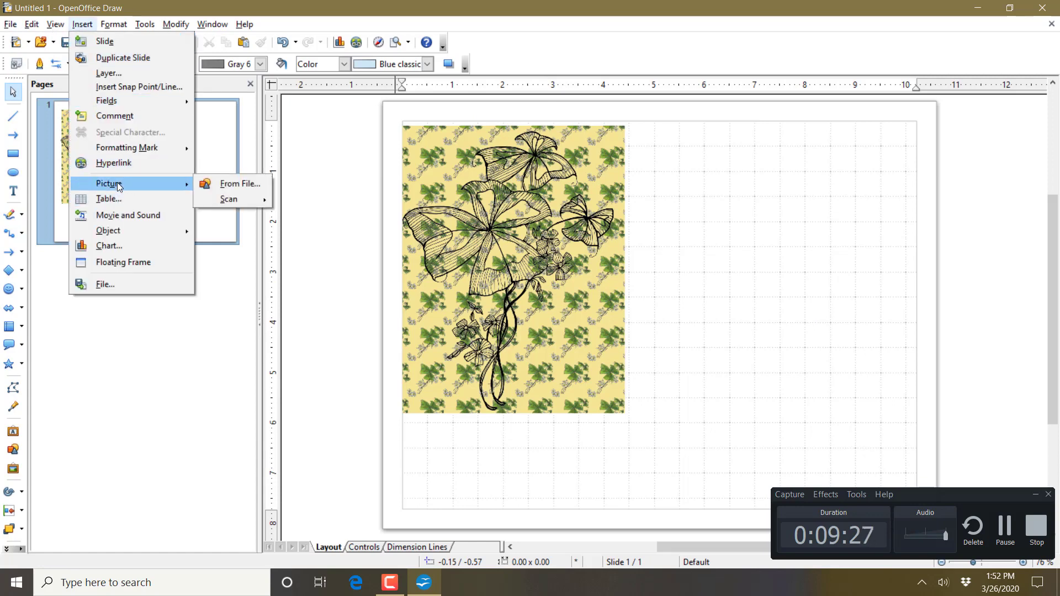
left_click(237, 183)
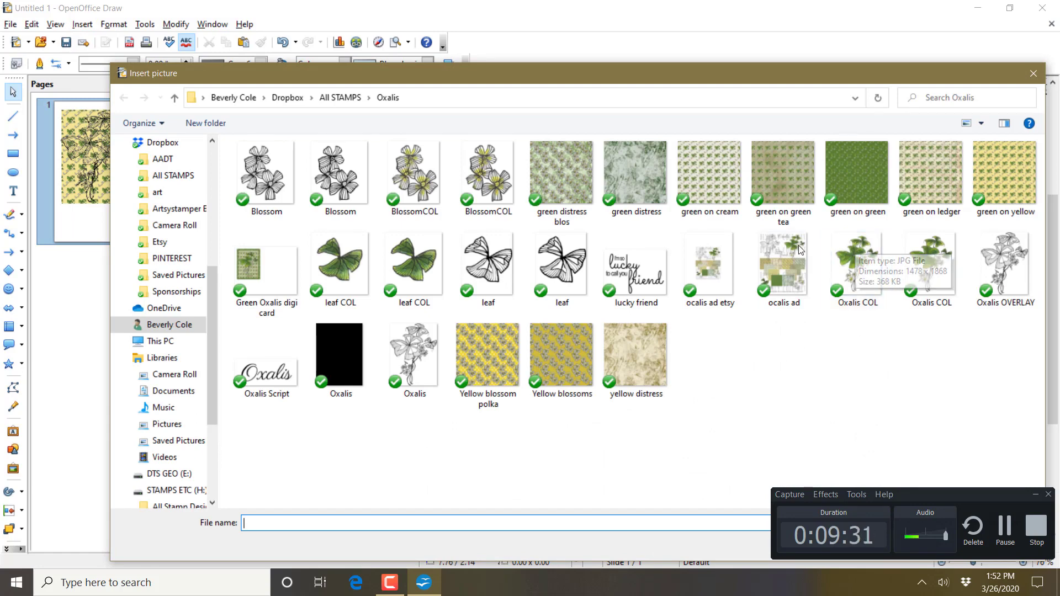
double_click(853, 180)
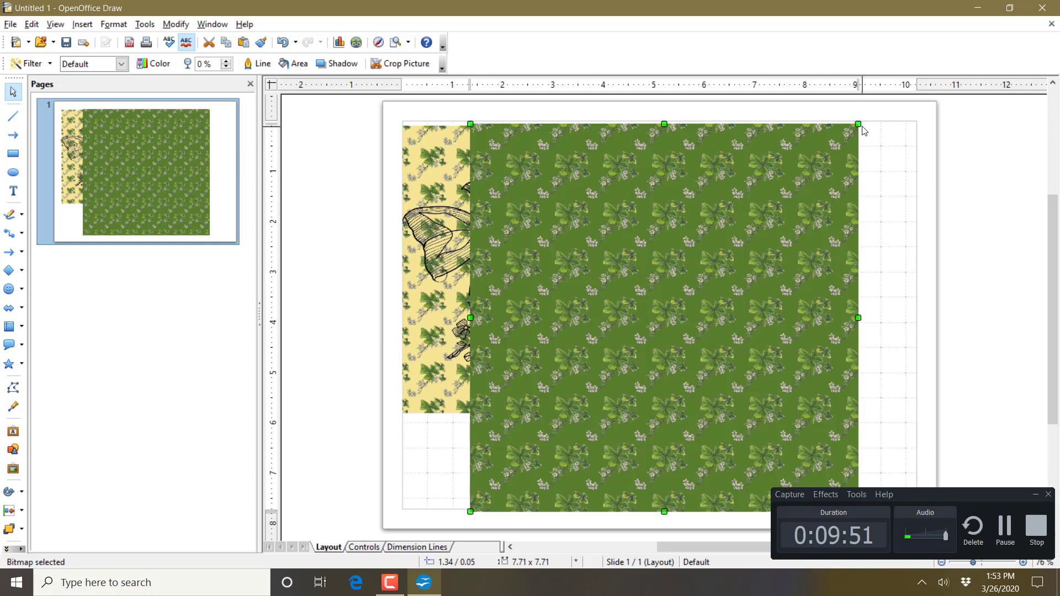
left_click_drag(858, 125, 834, 143)
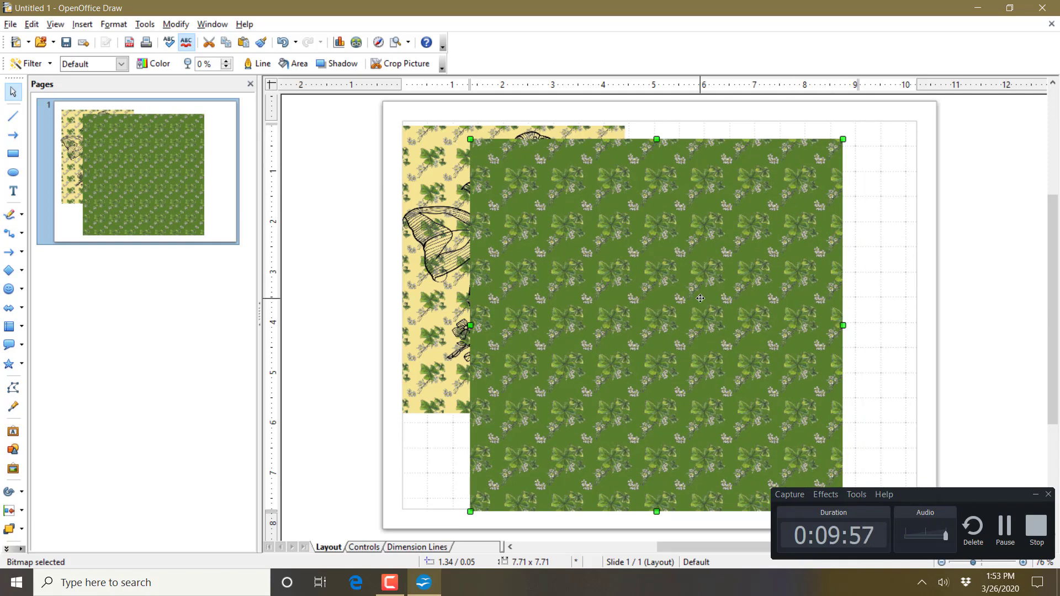
Resize the green patterned paper to 4.25 × 5.5 inches and move it to the page's upper right, about X 5.50, Y 0.00 inches.
right_click(705, 266)
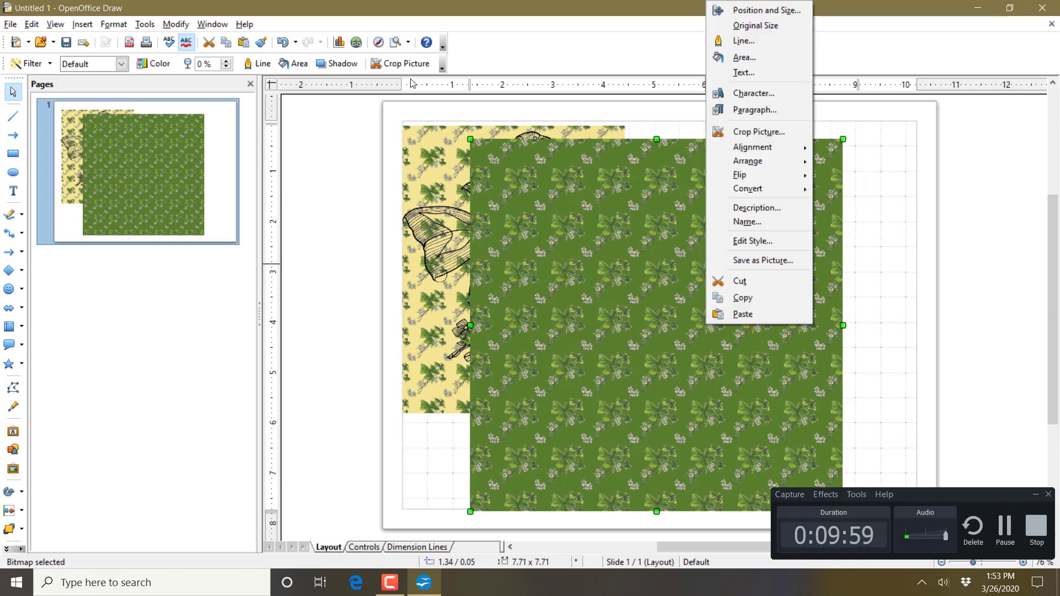
left_click(734, 10)
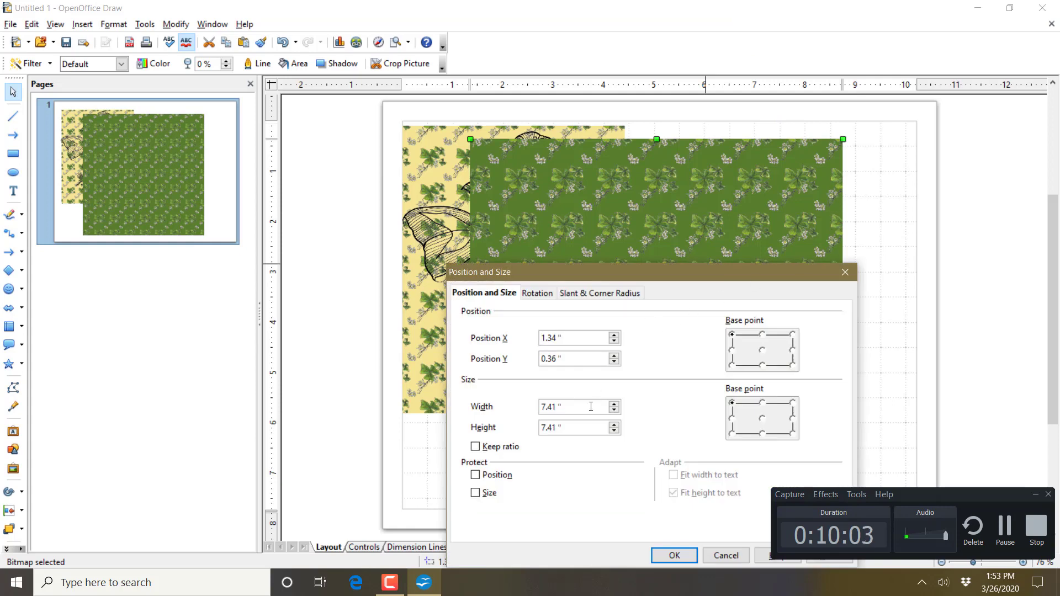
left_click(593, 405)
key("BackSpace")
type("4")
key("BackSpace")
key("BackSpace")
key("BackSpace")
key("BackSpace")
key("BackSpace")
type("5")
left_click(682, 559)
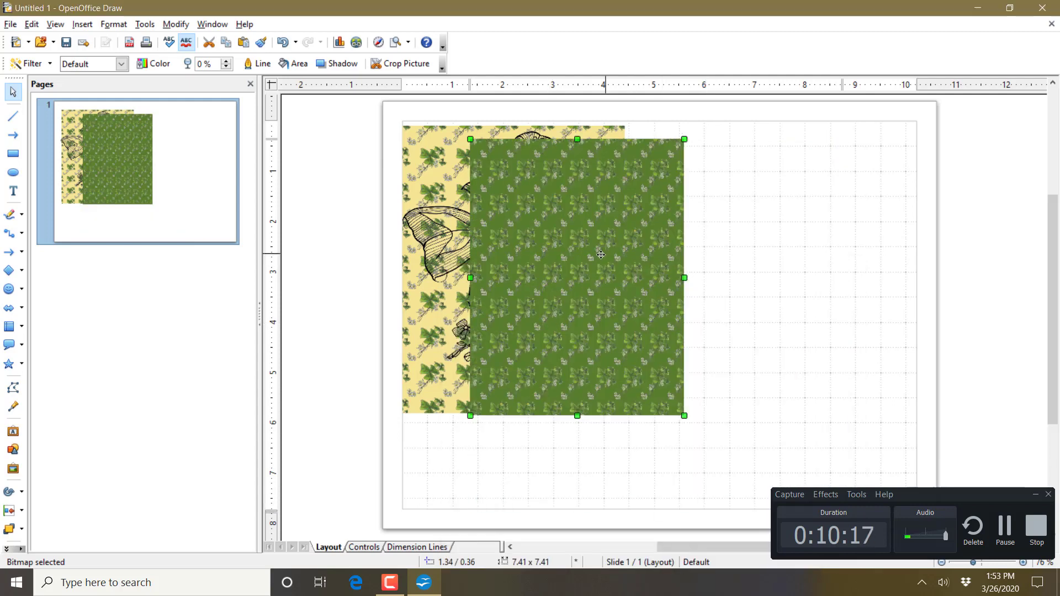
left_click_drag(611, 250, 819, 232)
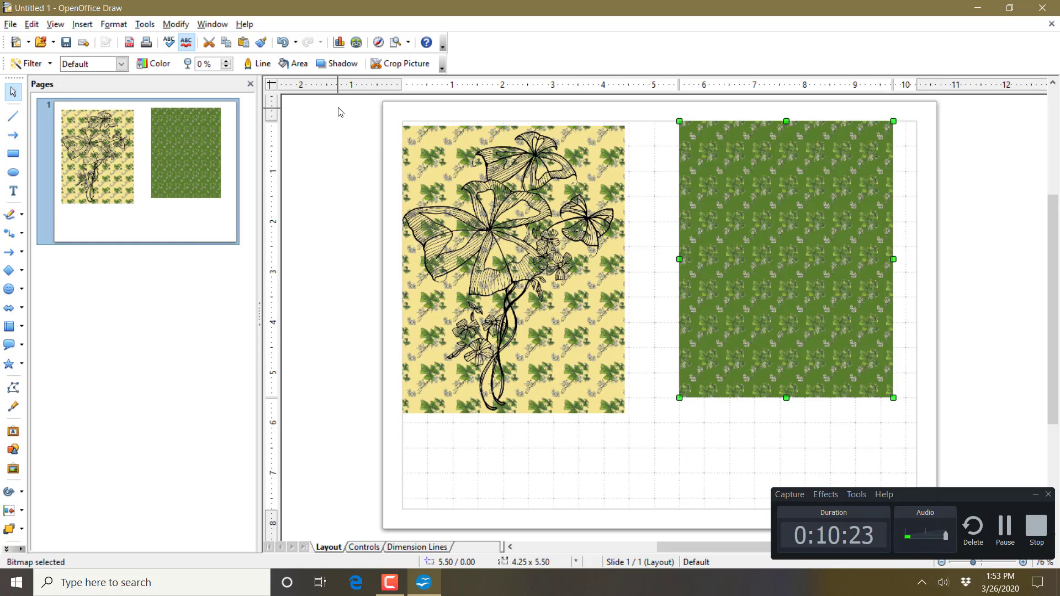
Select the yellow paper and its oxalis overlay together and set their combined size to 4.25 × 5.5 inches.
mouse_move(338, 109)
left_mouse_down()
mouse_move(555, 123)
mouse_move(640, 191)
mouse_move(648, 436)
left_mouse_up()
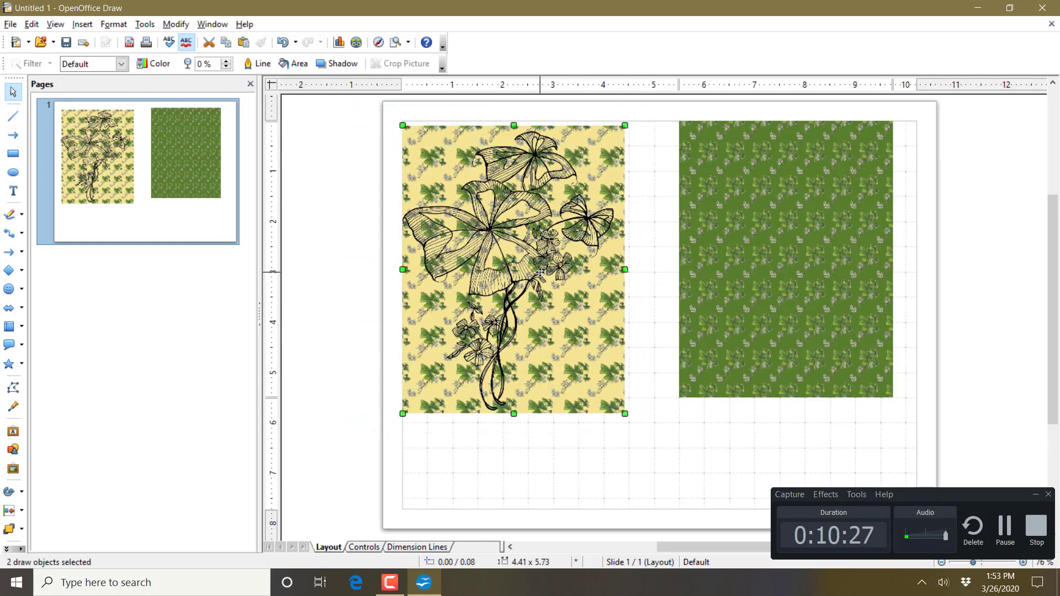
mouse_move(313, 98)
left_mouse_down()
mouse_move(655, 139)
mouse_move(674, 391)
mouse_move(664, 471)
left_mouse_up()
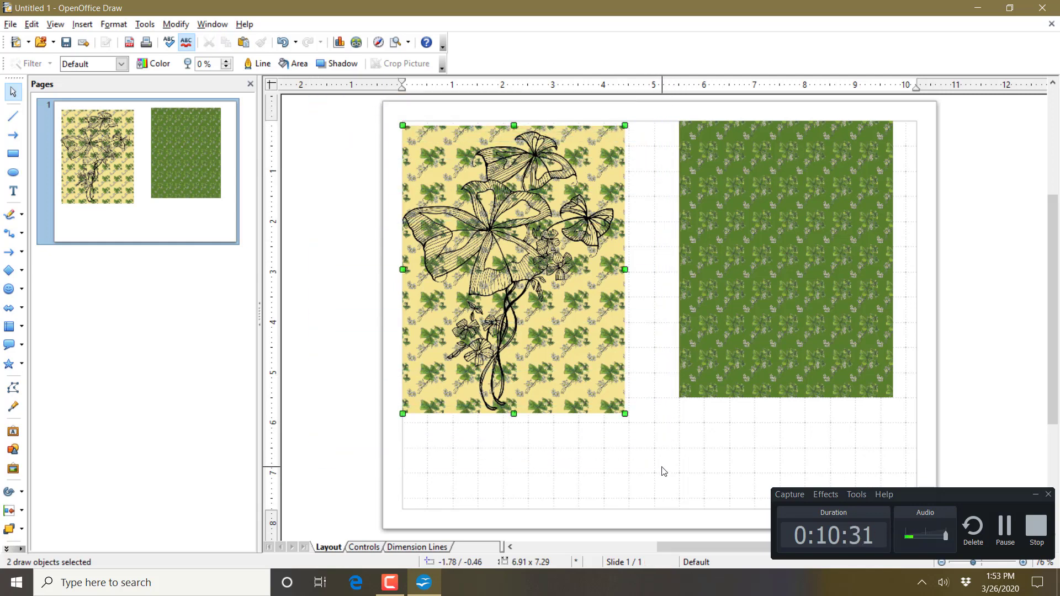
right_click(509, 235)
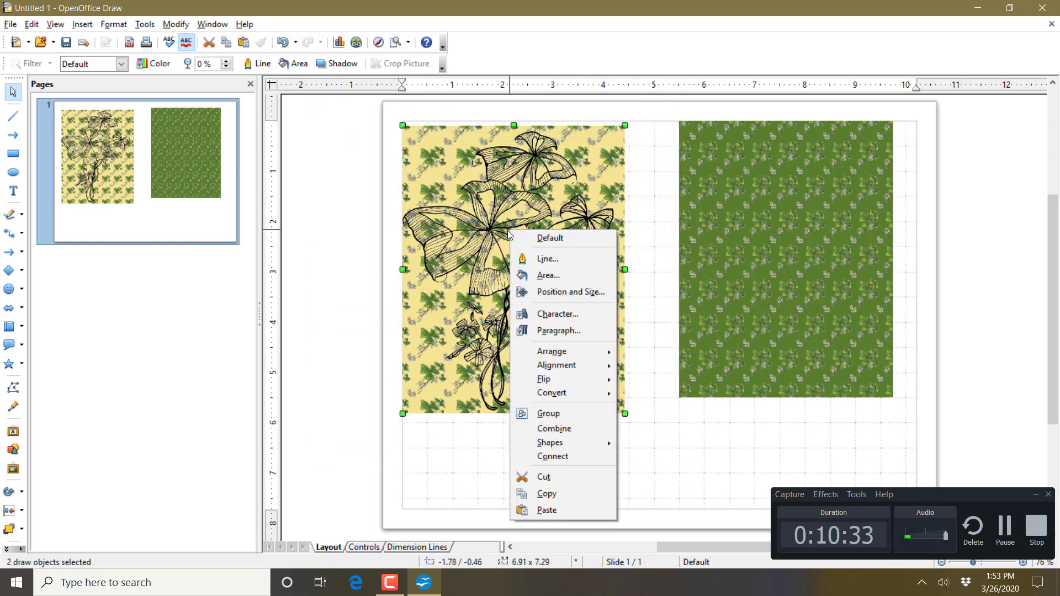
left_click(556, 294)
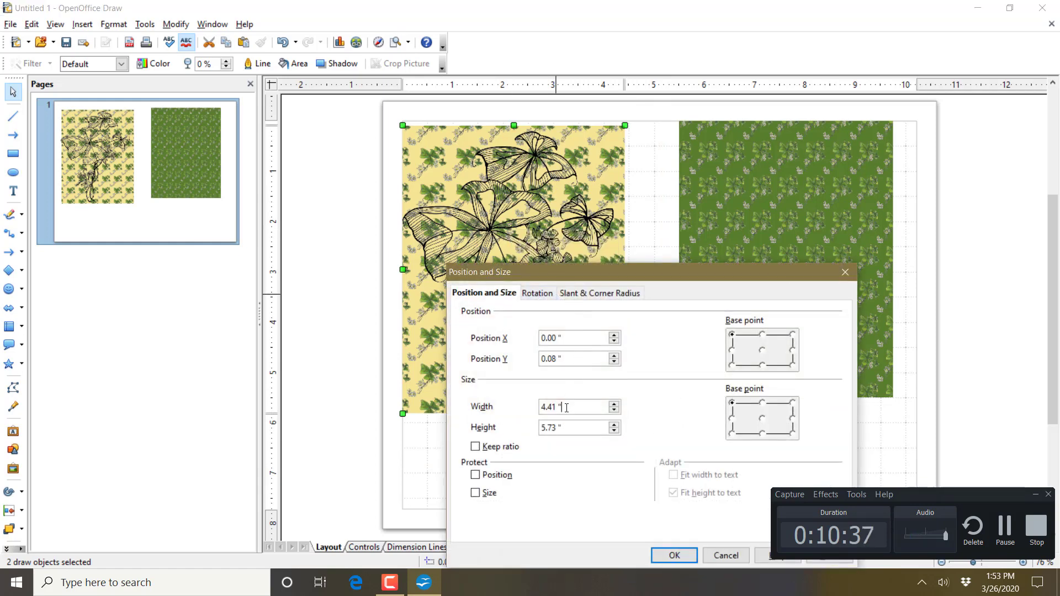
key("BackSpace")
key("BackSpace")
key("BackSpace")
key("BackSpace")
type("4.")
left_click(553, 424)
type("5.5")
key("Return")
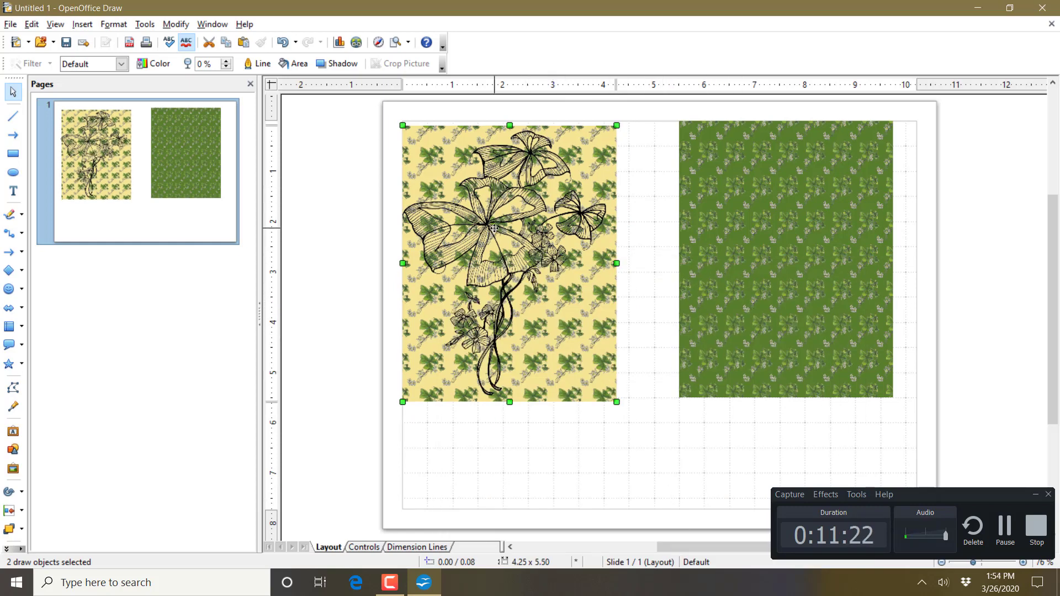
left_click(788, 293)
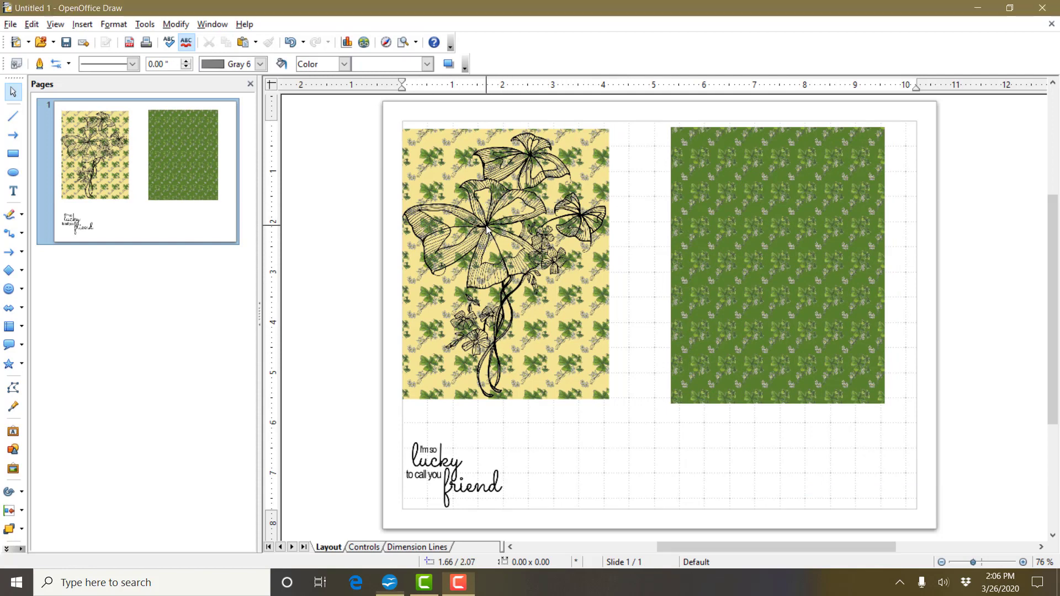
Duplicate the oxalis overlay and place one copy over the green patterned paper.
left_click_drag(487, 230, 408, 239)
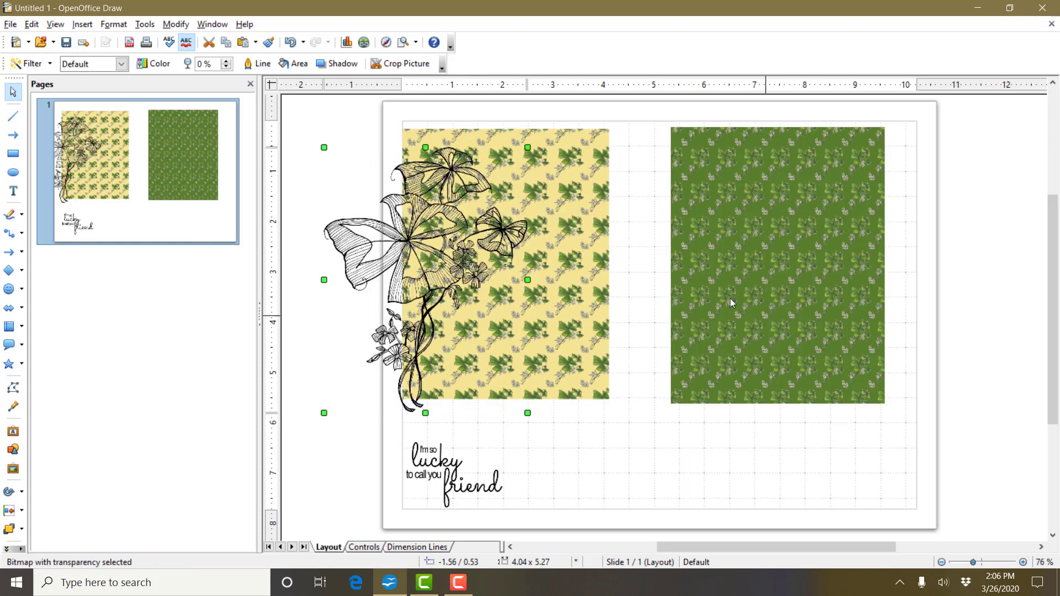
right_click(414, 239)
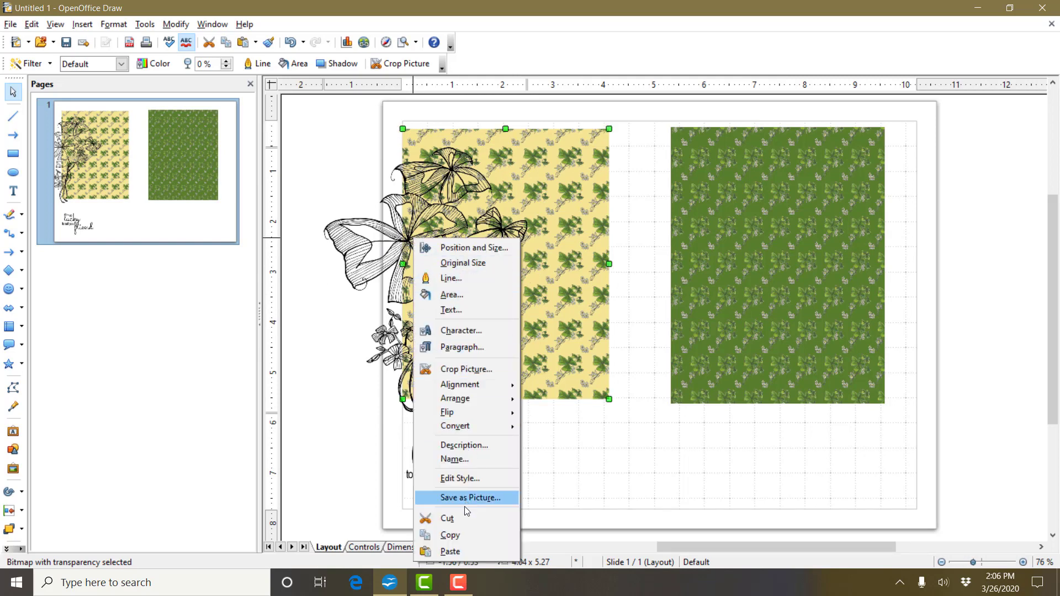
left_click(450, 535)
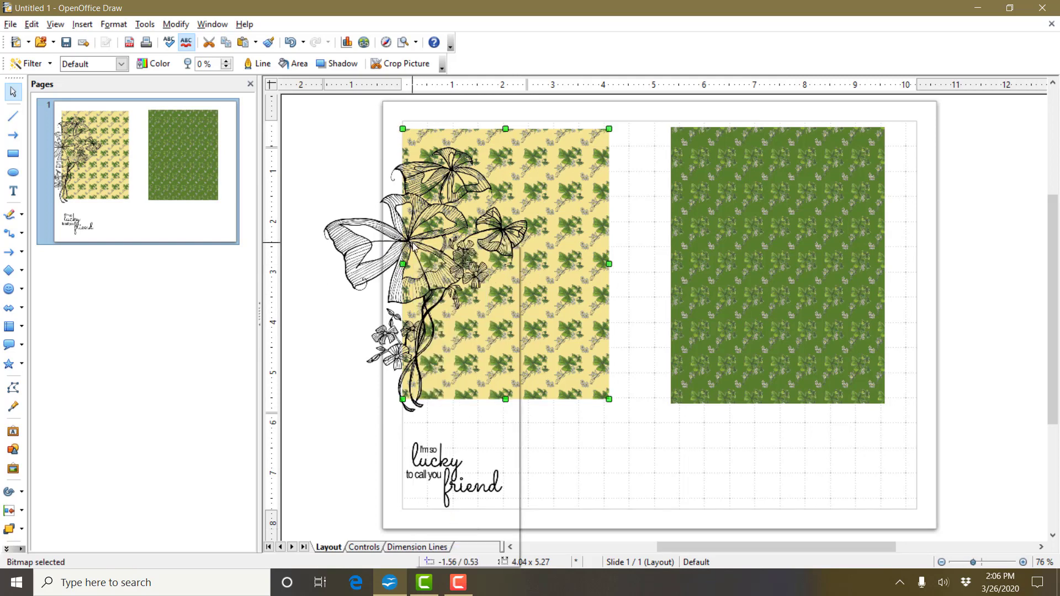
right_click(412, 243)
left_click(442, 557)
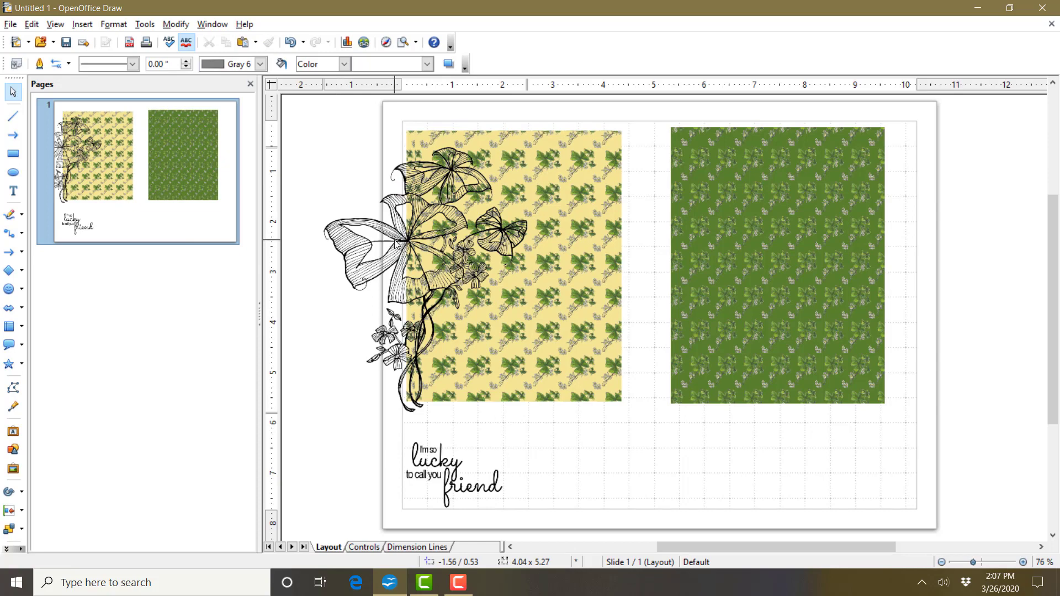
left_click_drag(406, 243, 767, 235)
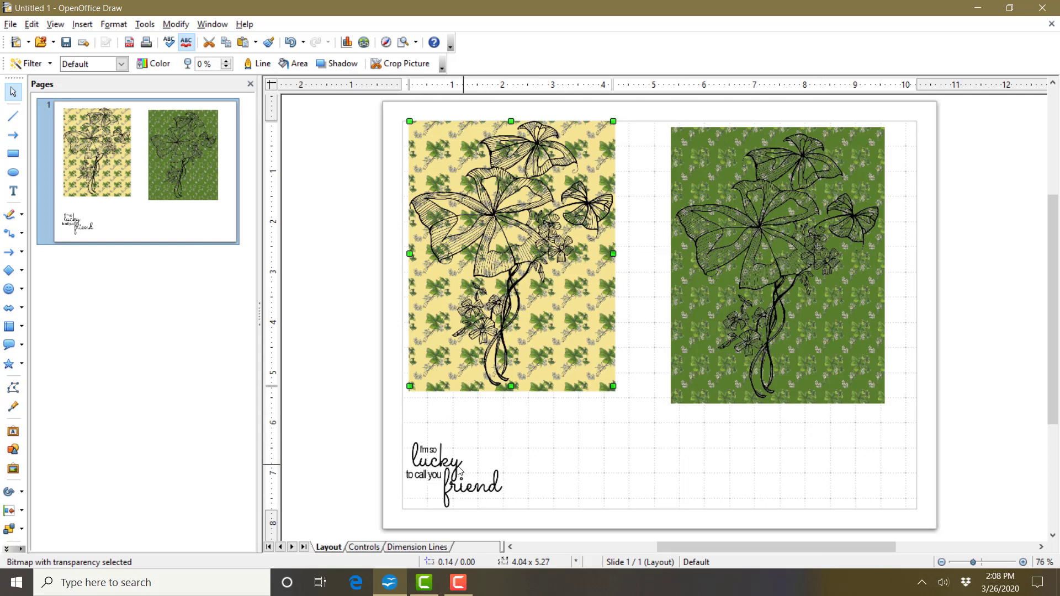
Move the "I'm so lucky to call you friend" sentiment slightly up and right, to about X 0.27, Y 6.02 inches.
left_click_drag(456, 468, 468, 453)
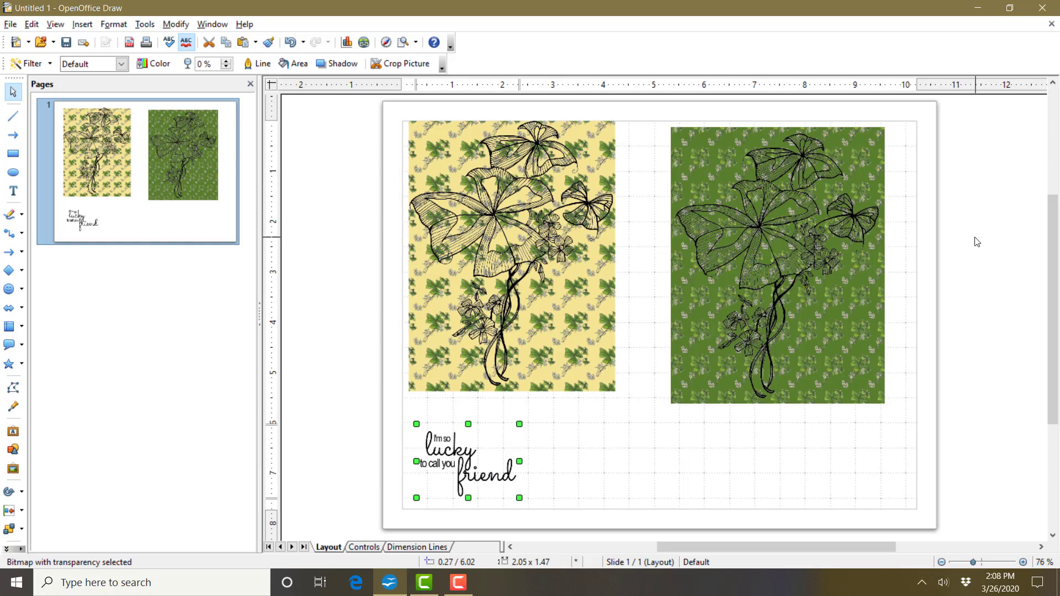
mouse_move(467, 587)
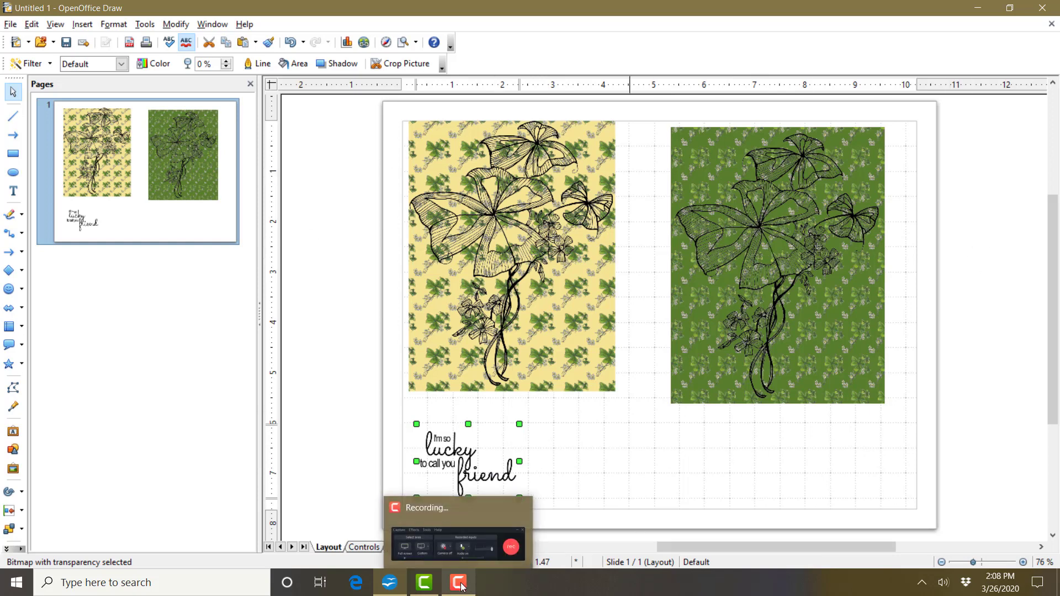
left_click(462, 586)
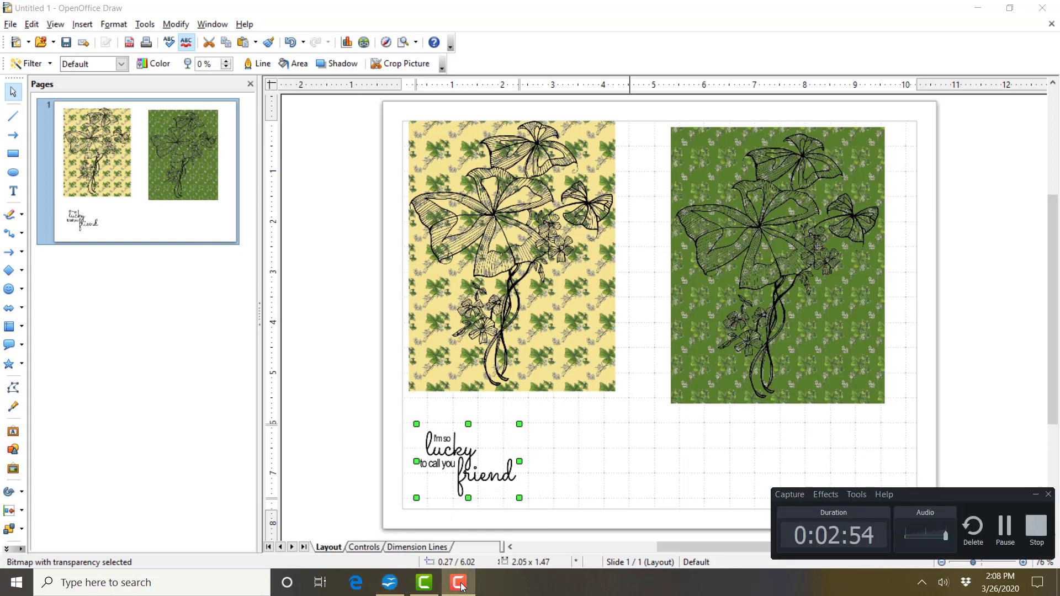